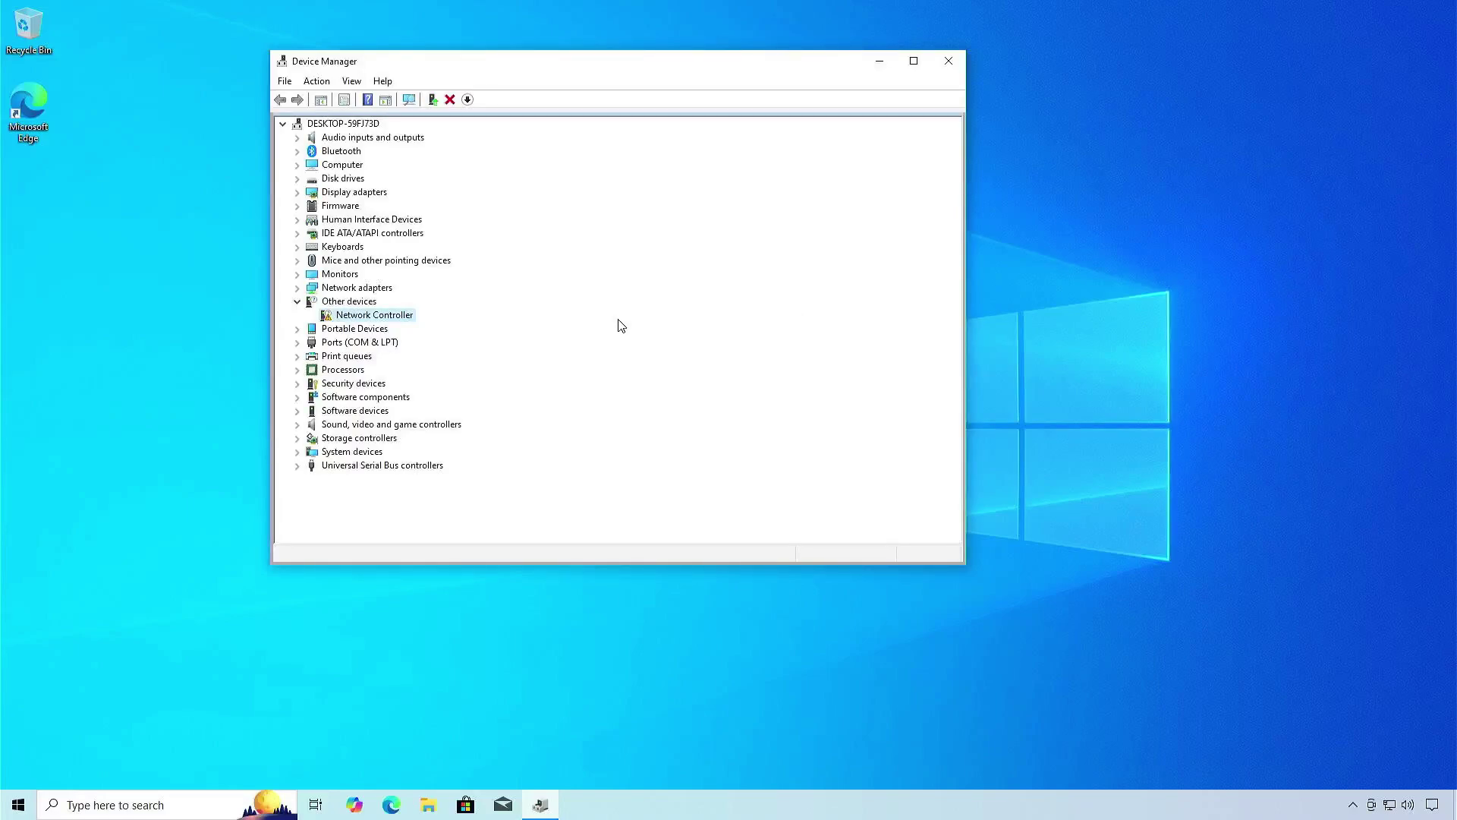
# Search automatically for a Network Controller driver, dismiss the no-driver result, and minimize Device Manager
pyautogui.rightClick(417, 324)
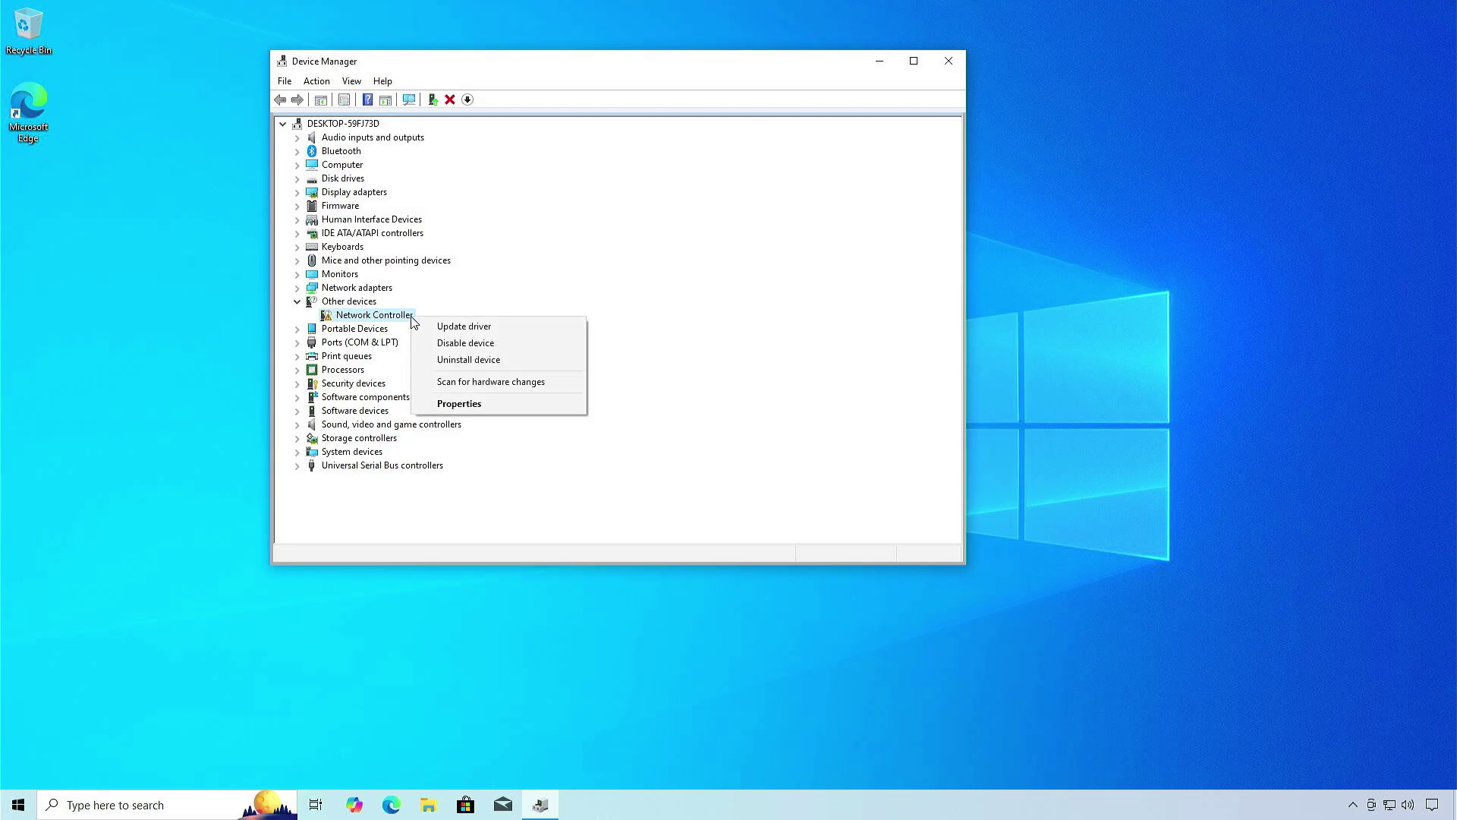
pyautogui.click(504, 332)
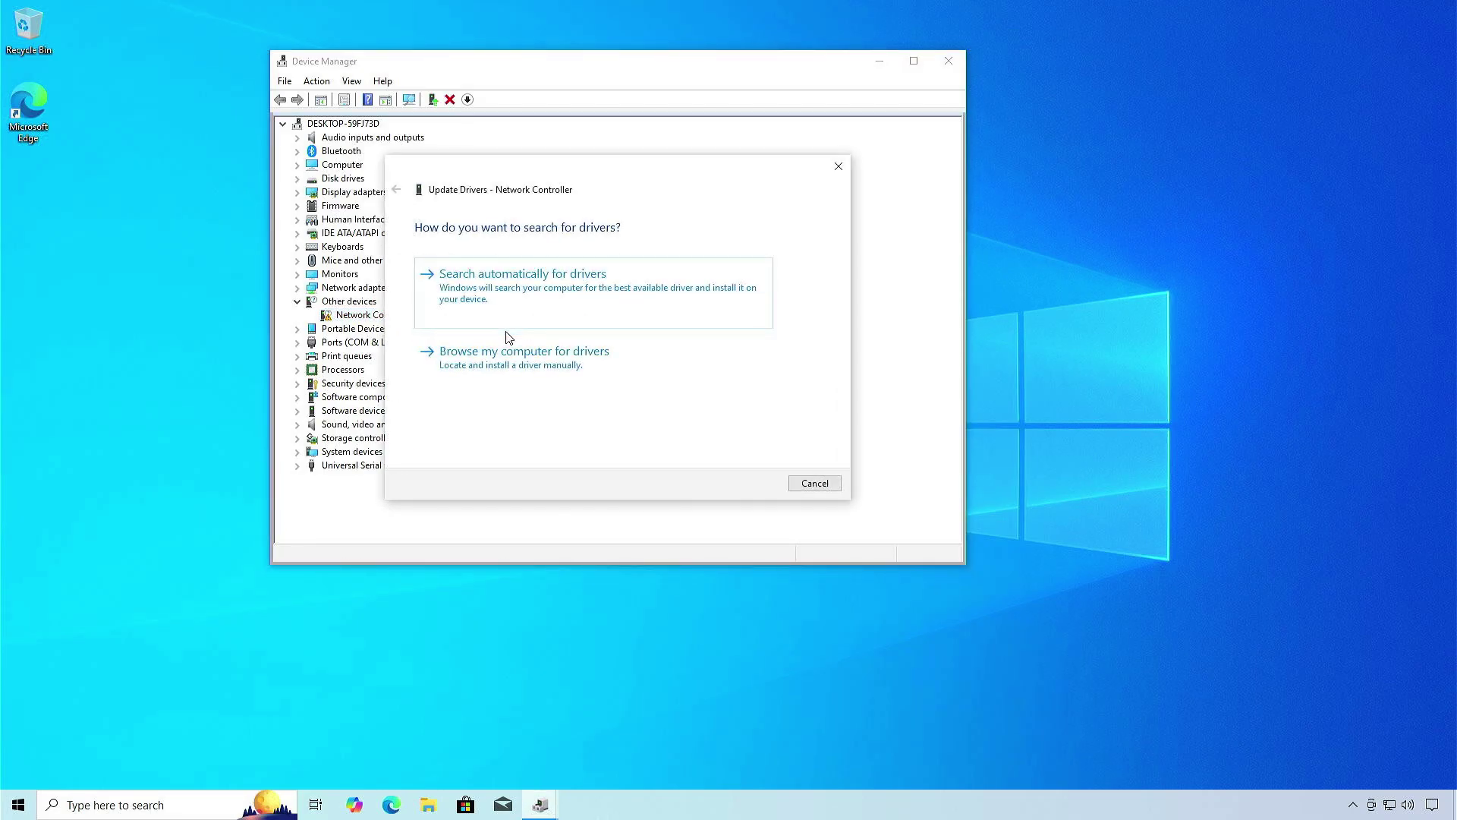
pyautogui.click(707, 309)
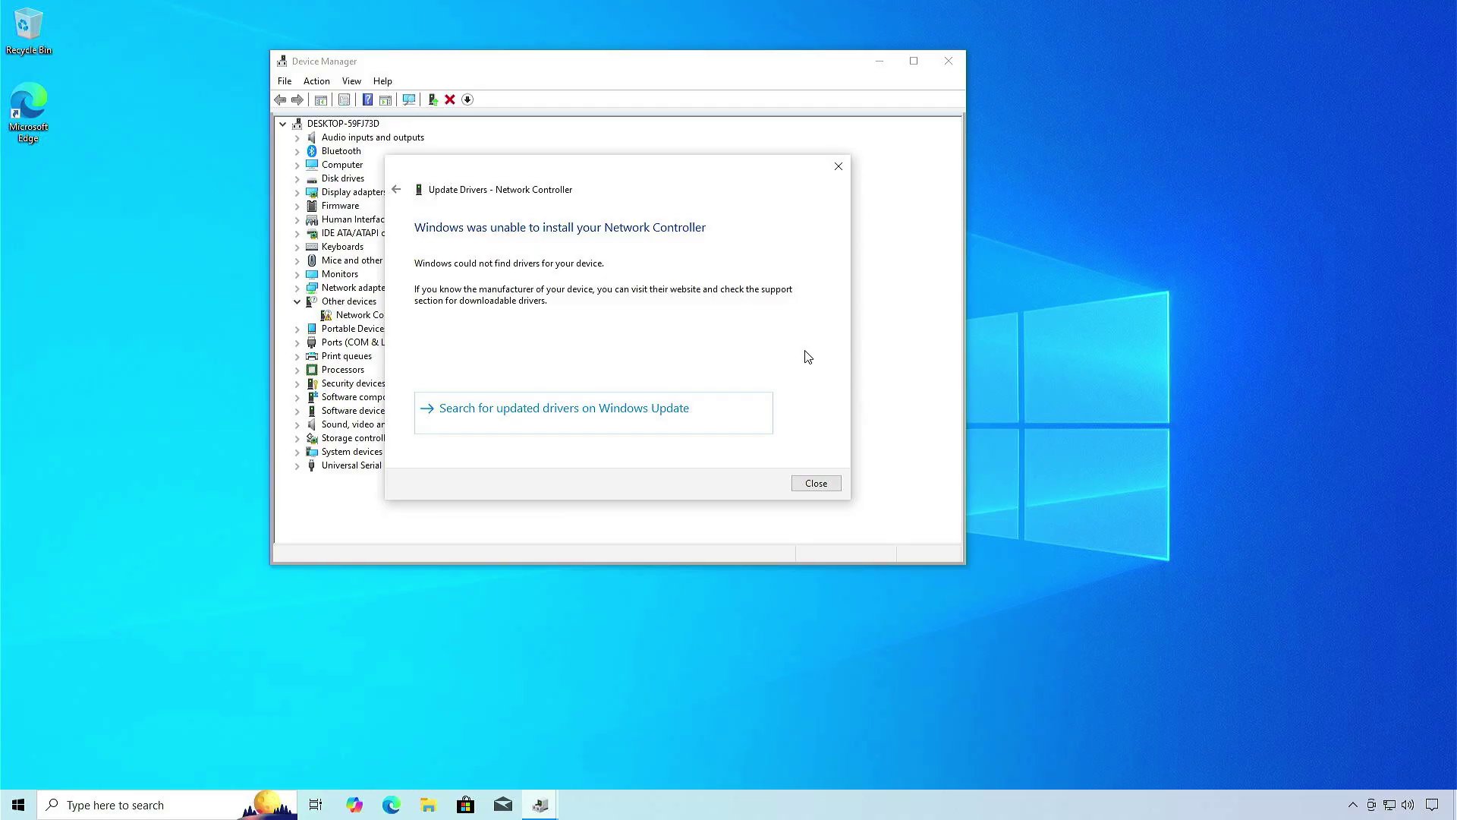
pyautogui.click(816, 482)
pyautogui.click(881, 62)
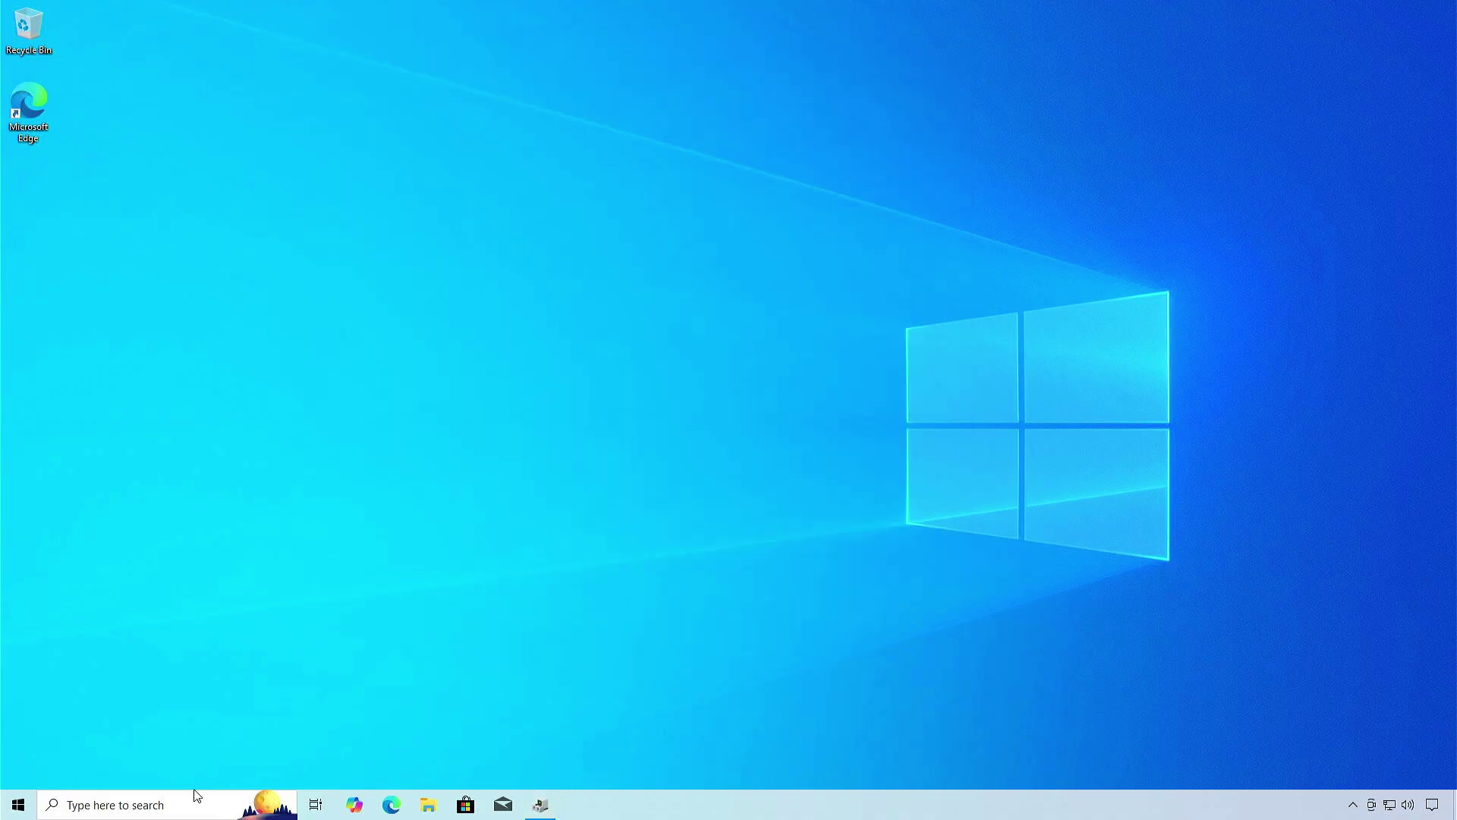
pyautogui.click(183, 805)
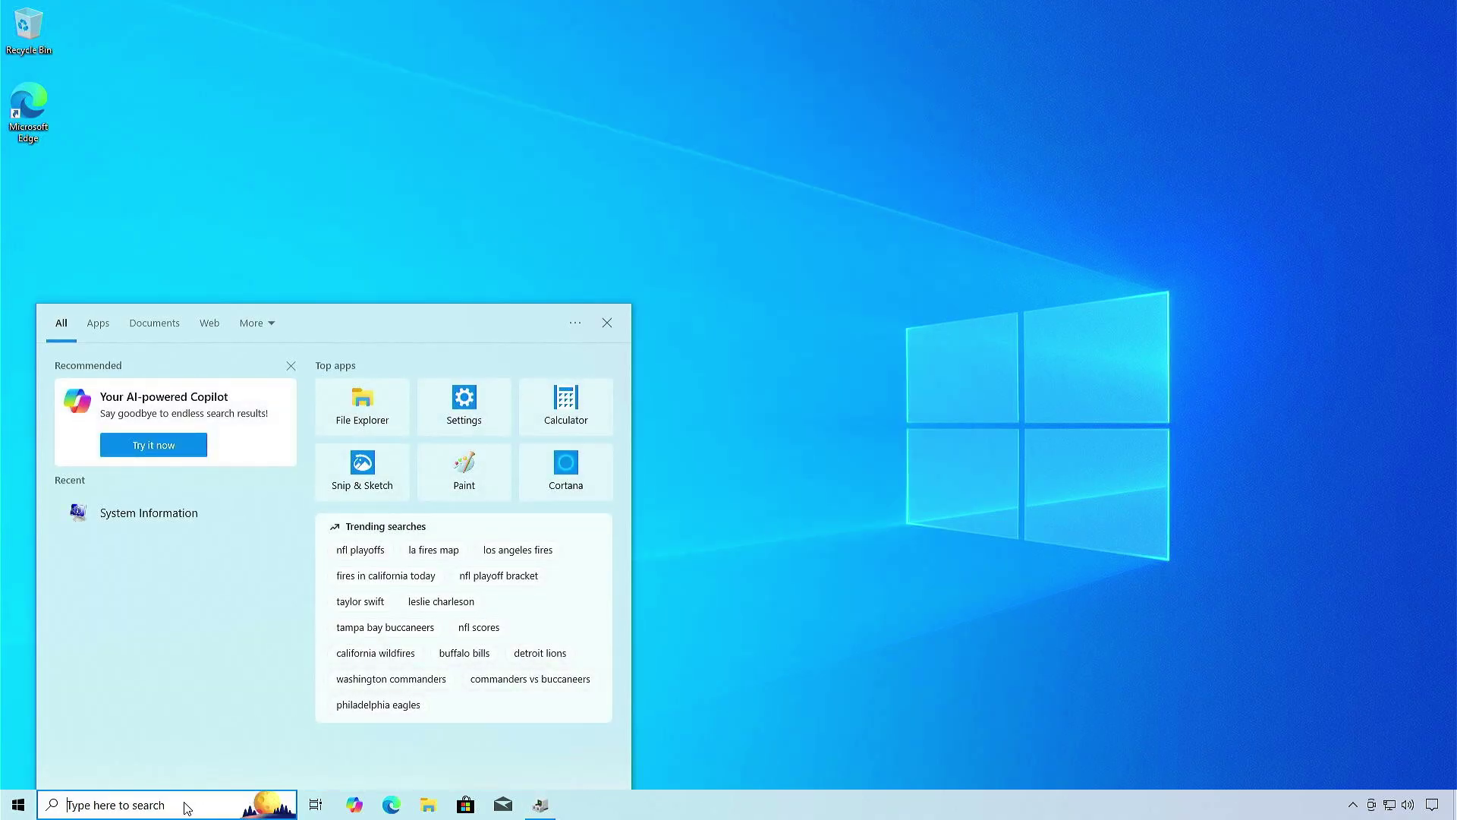
pyautogui.write('msinfo')
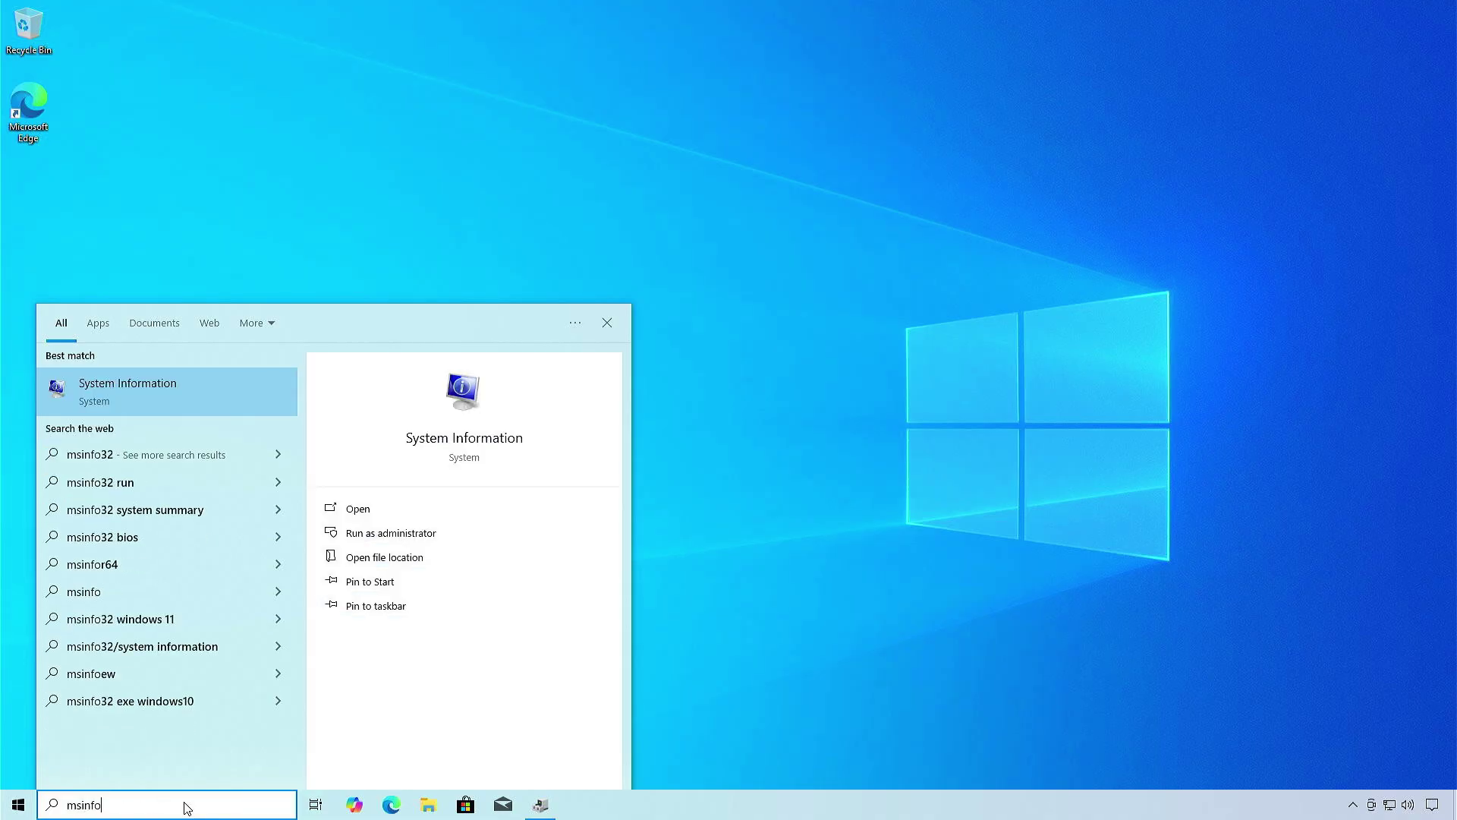
pyautogui.write('32')
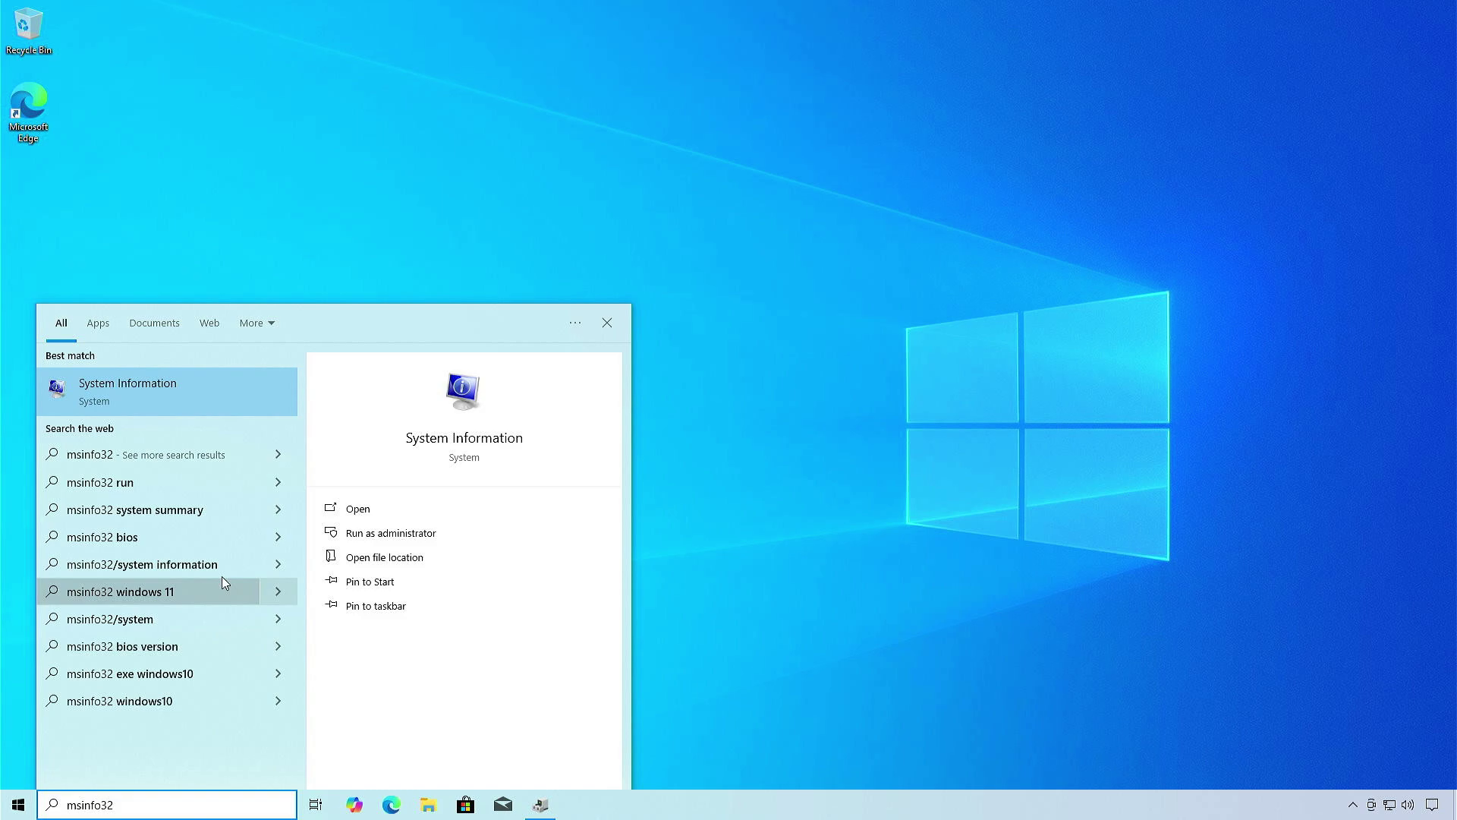
pyautogui.click(172, 392)
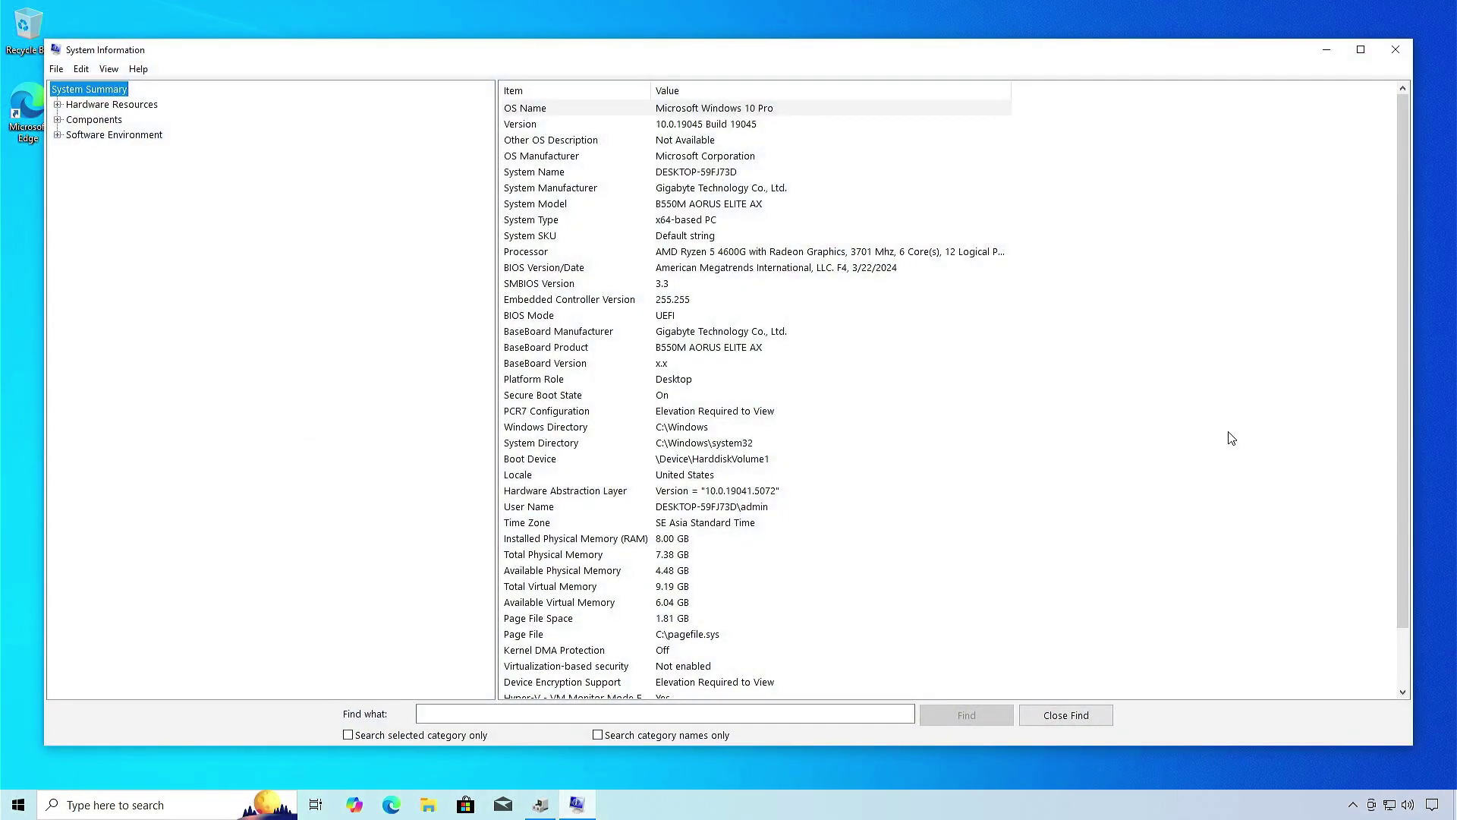
pyautogui.click(805, 189)
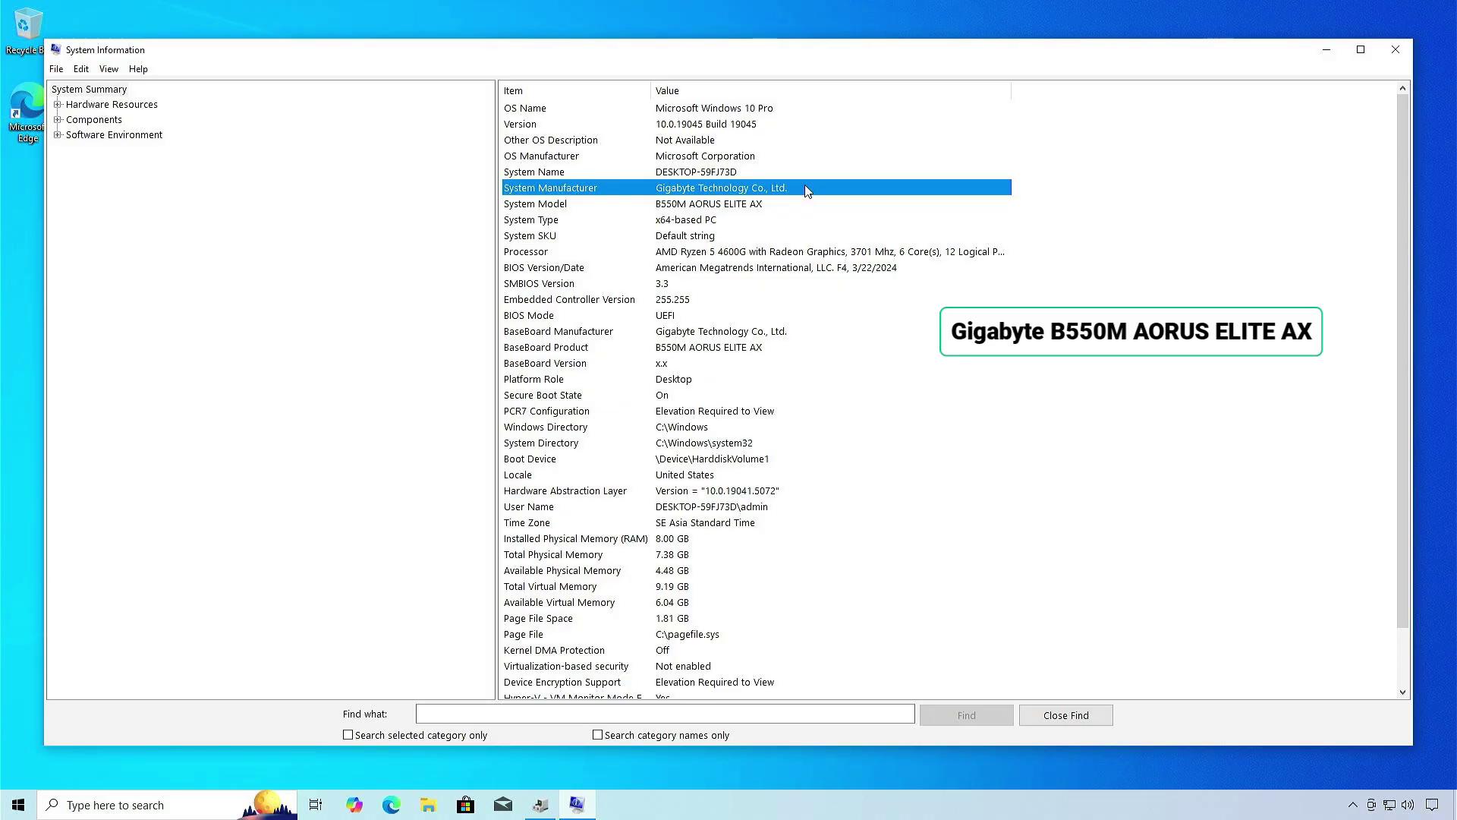
pyautogui.click(782, 211)
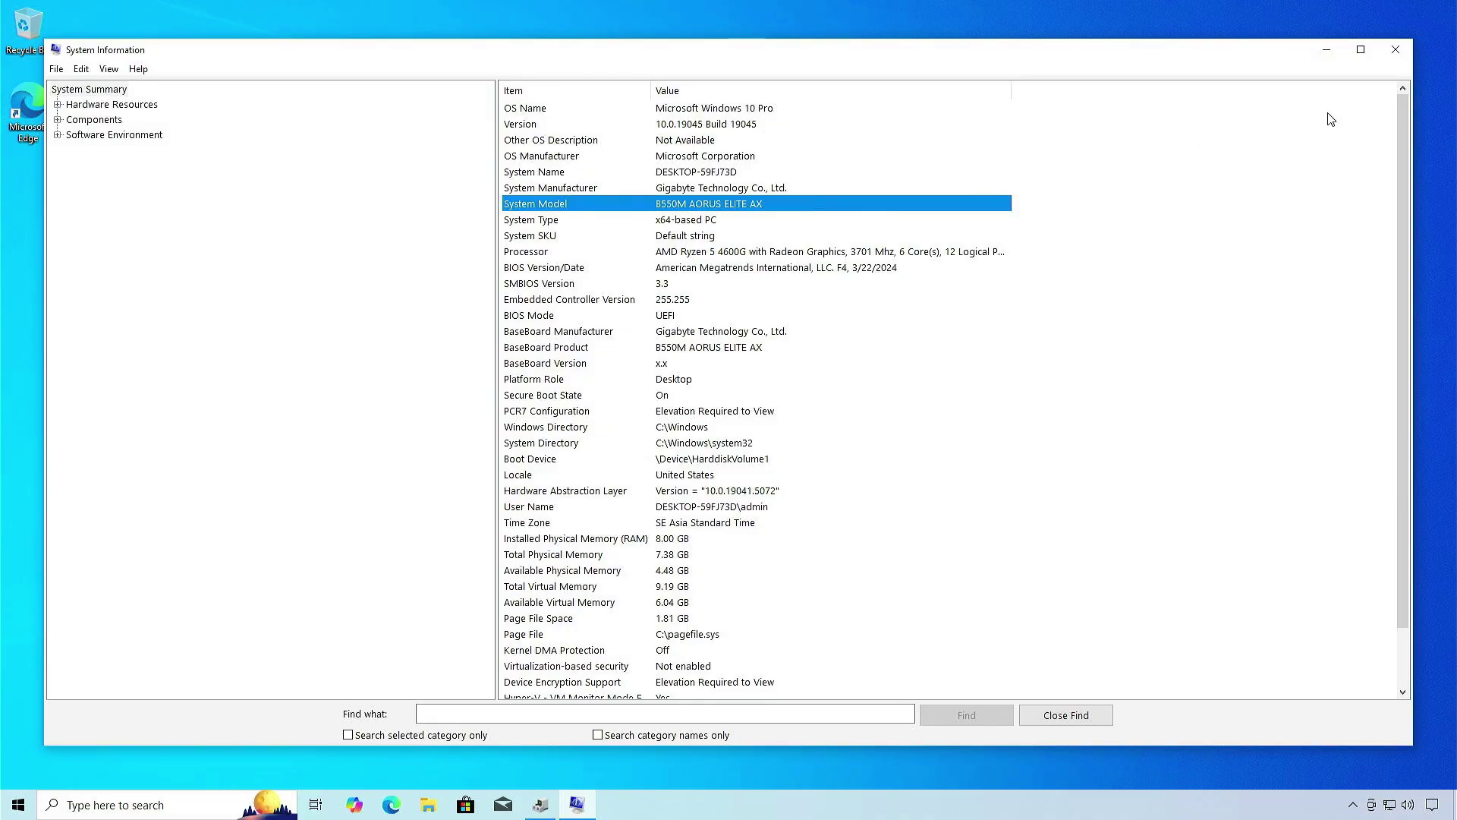
# Close System Information and bring up gigabyte.com in Edge with cookies accepted
pyautogui.click(1395, 49)
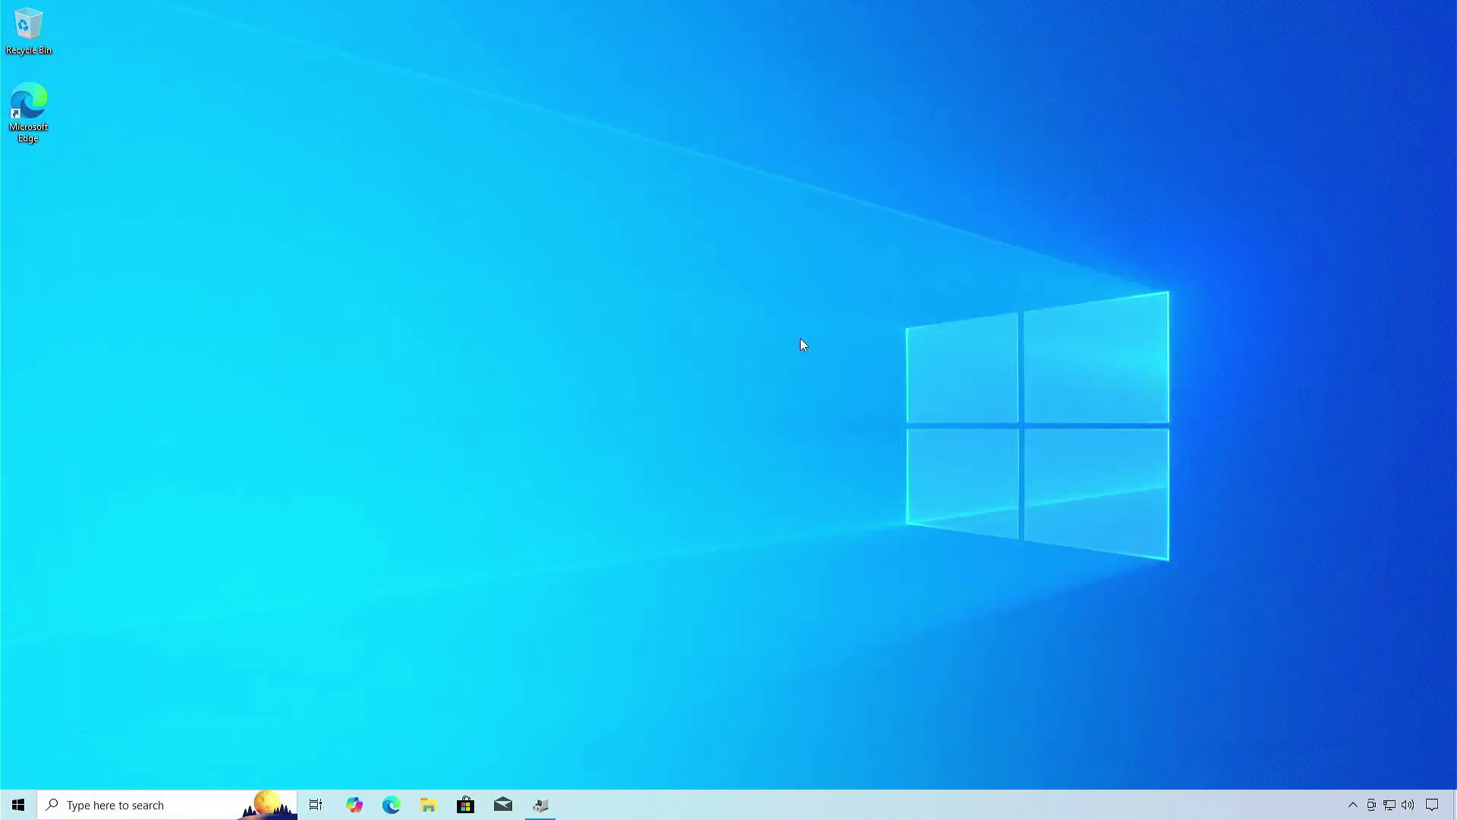
pyautogui.click(392, 805)
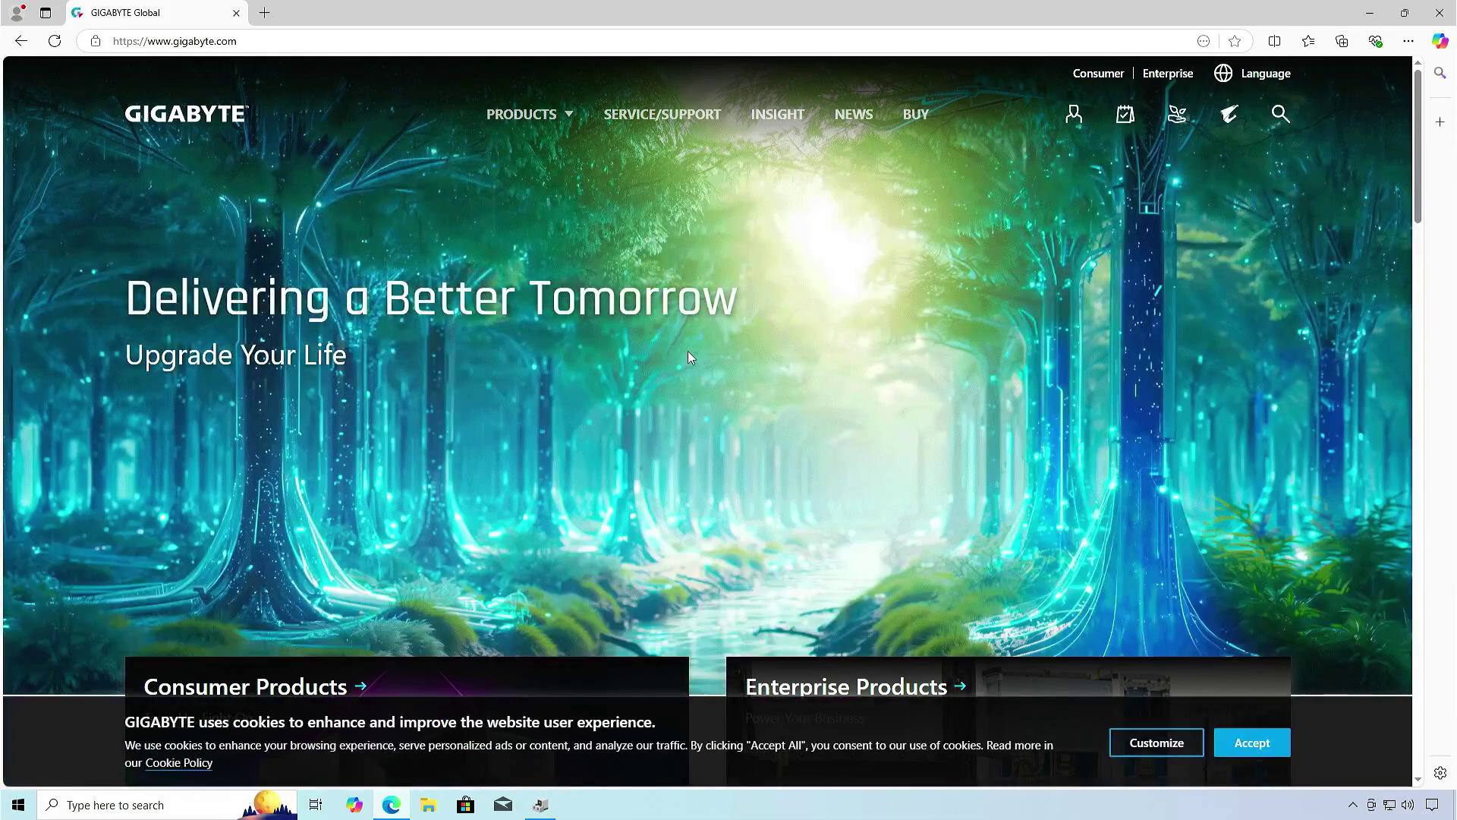
pyautogui.click(1251, 743)
# Search the site for the pasted board model and open the B550M AORUS ELITE AX (rev. 1.3) page
pyautogui.click(1281, 113)
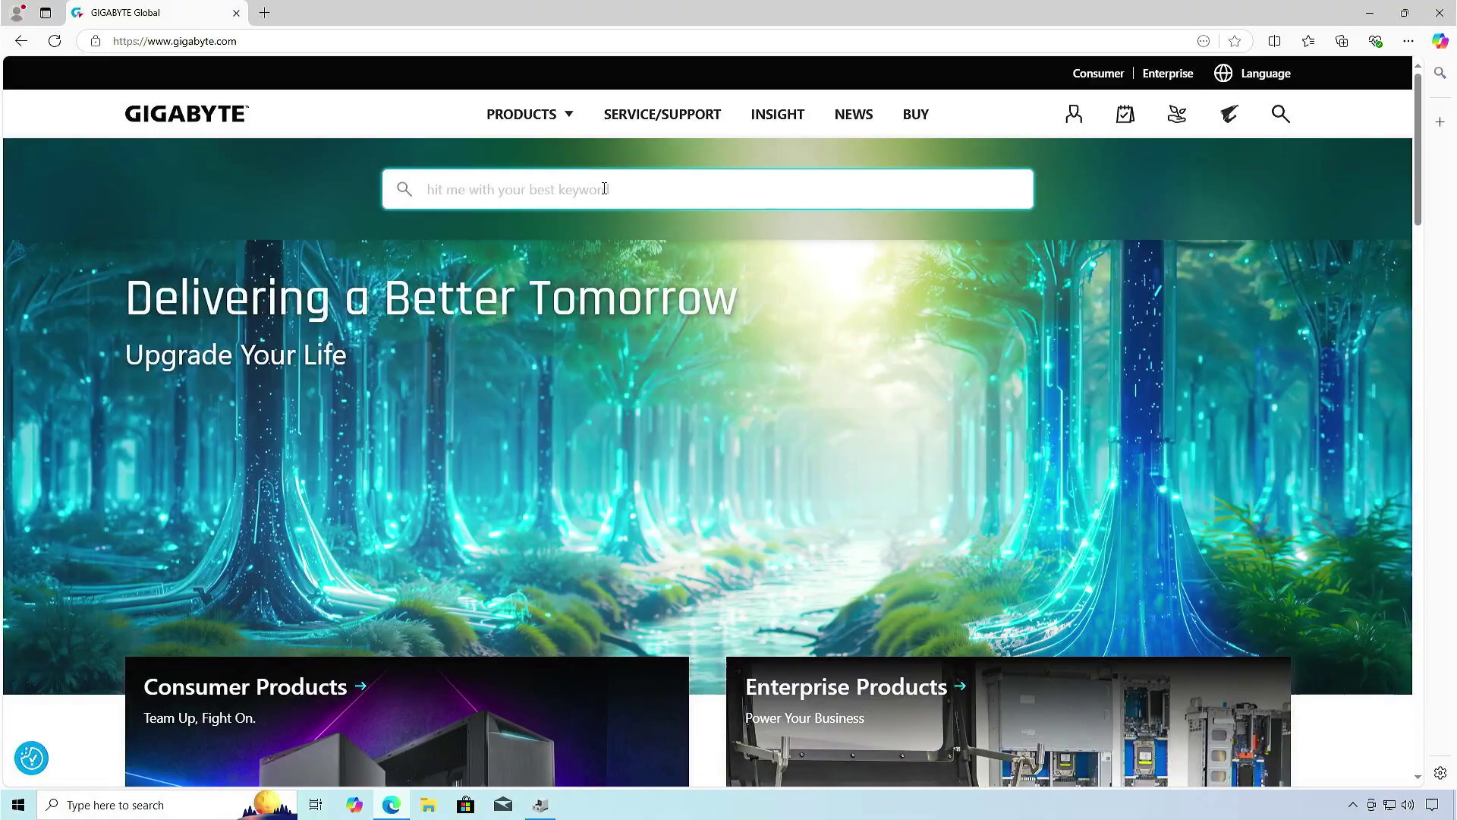
pyautogui.write('System Model B550M AORUS ELITE AX')
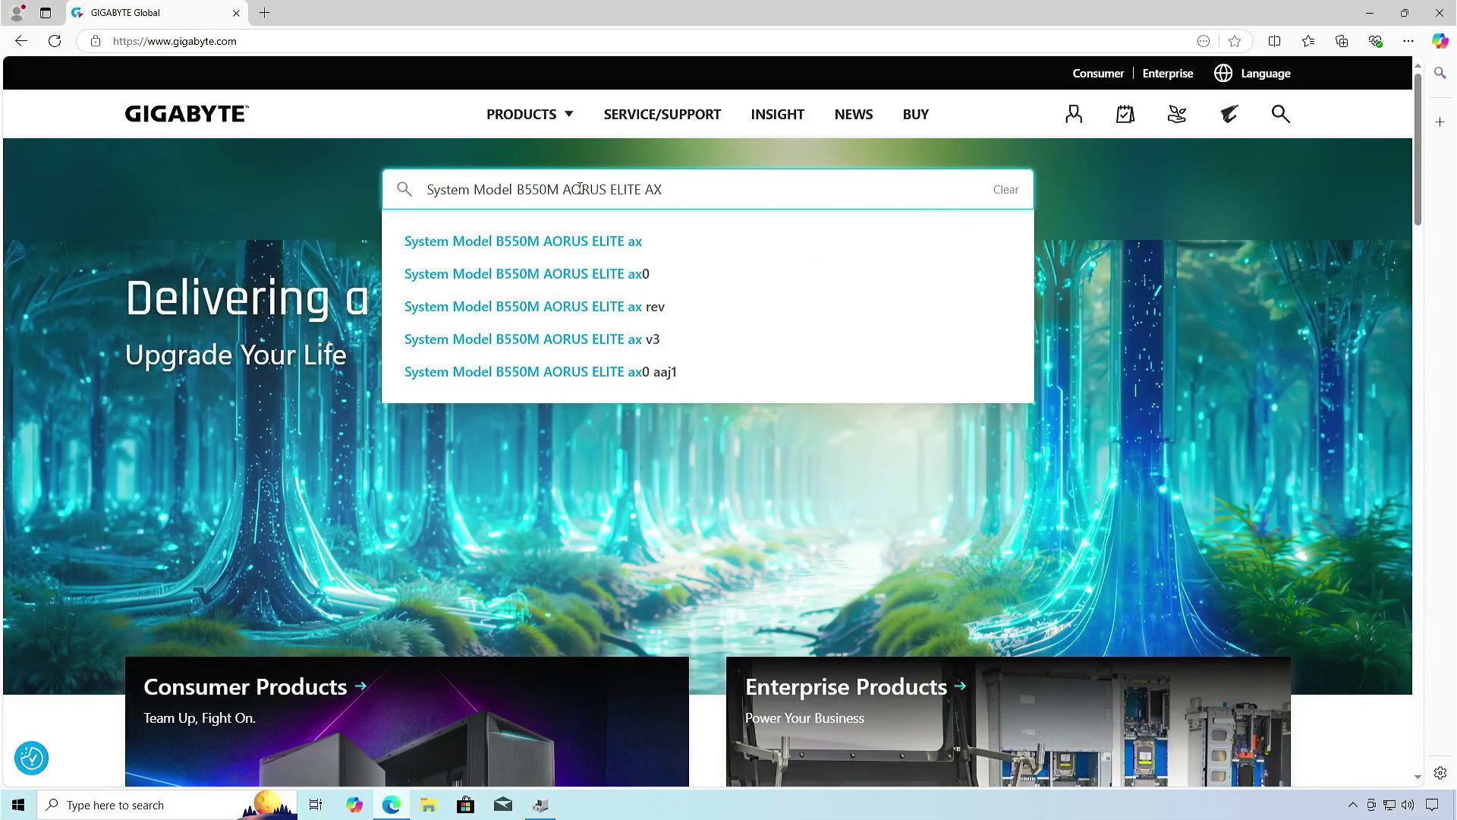
pyautogui.moveTo(519, 190); pyautogui.dragTo(375, 181)
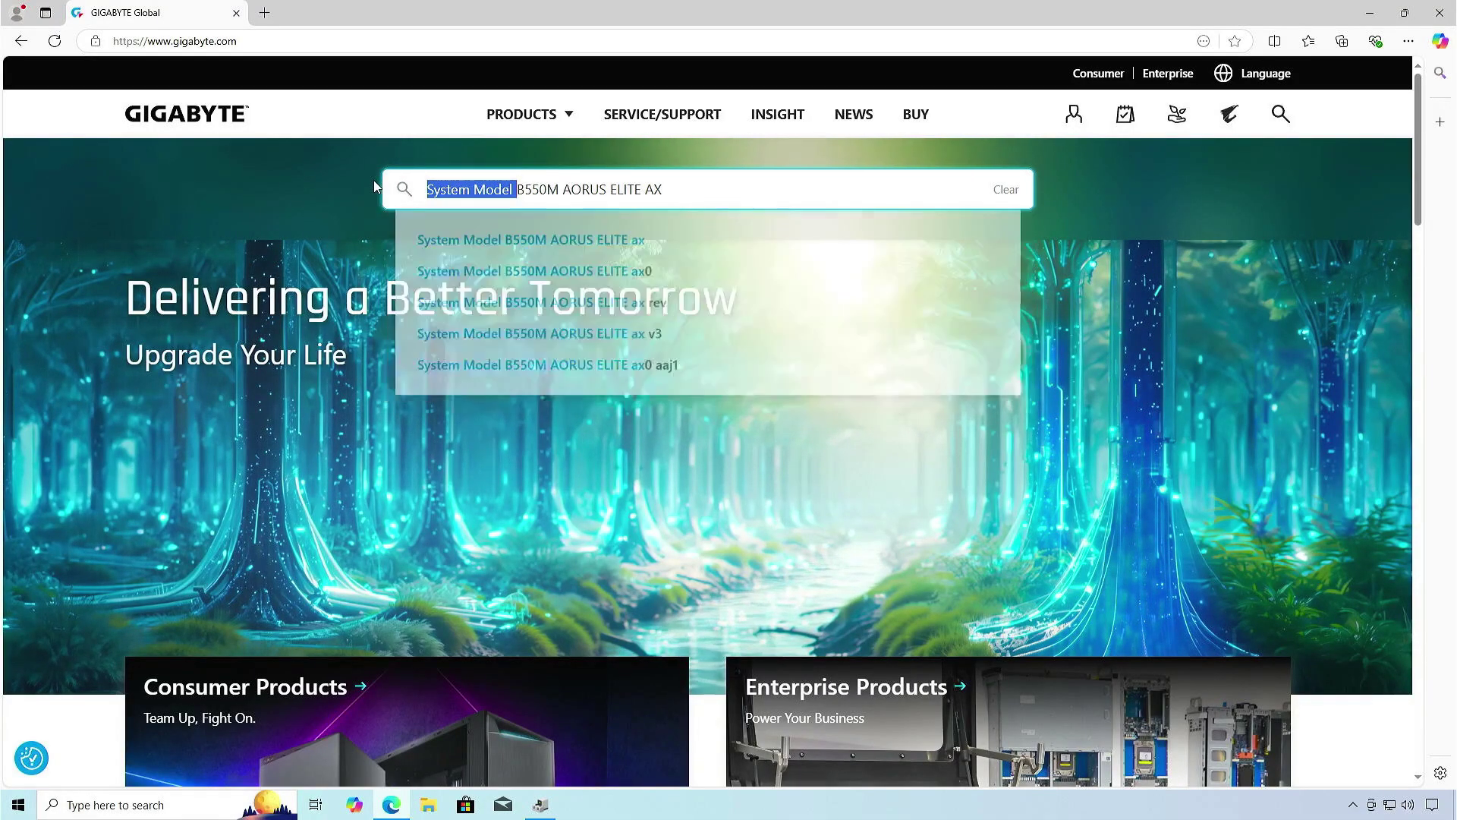
pyautogui.press('BackSpace')
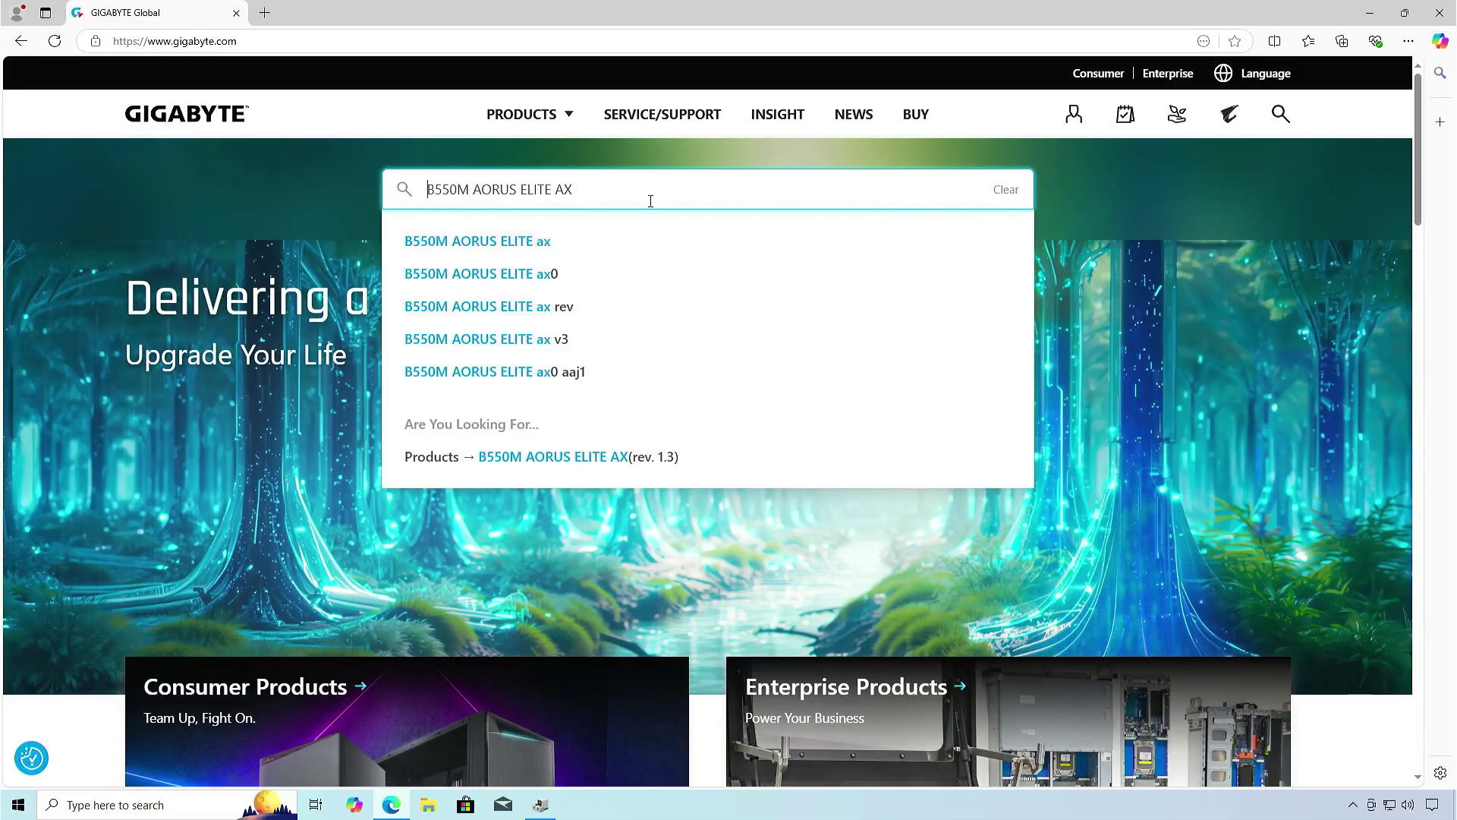
pyautogui.click(697, 467)
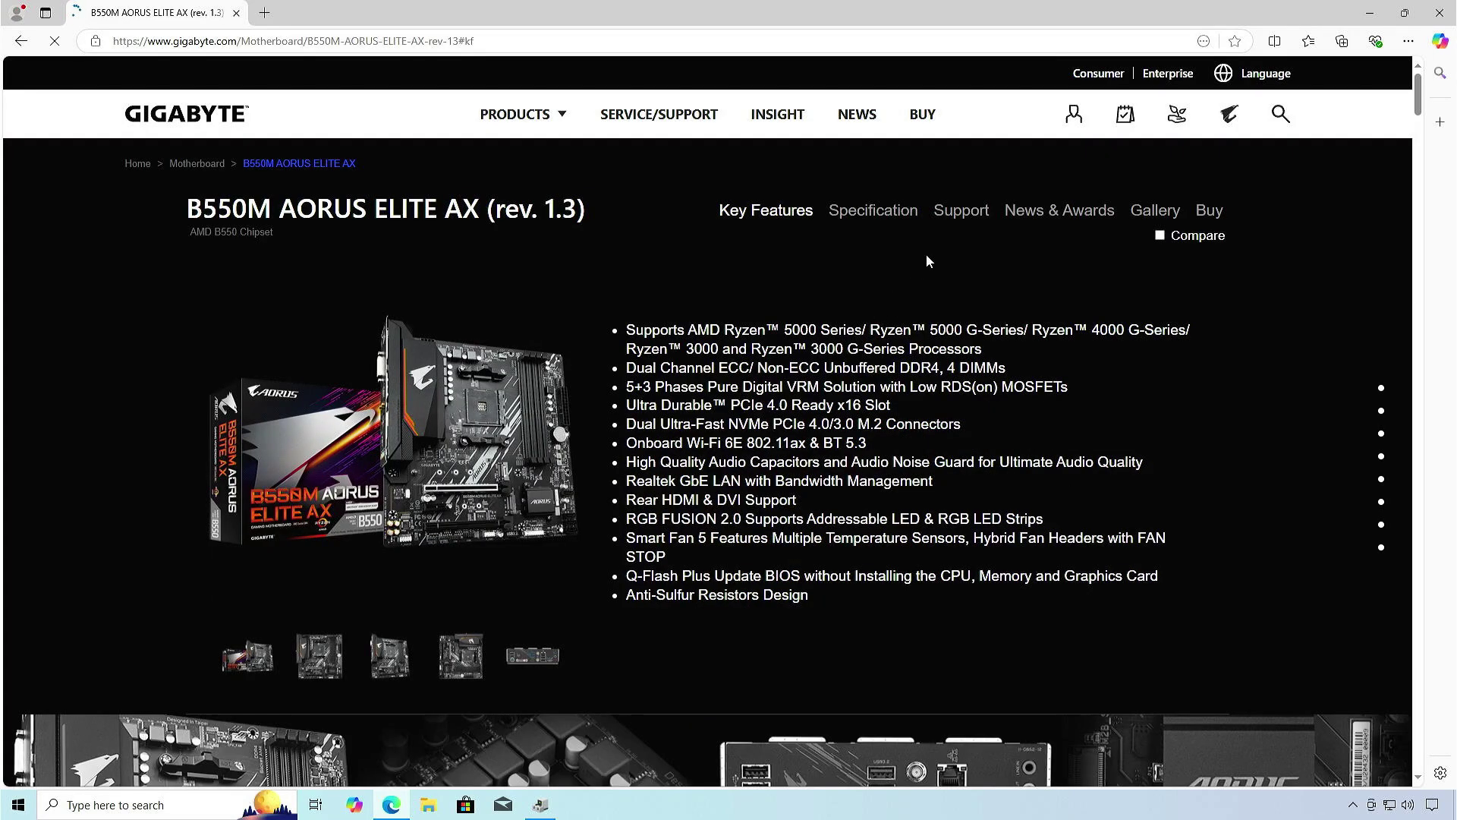
# Filter the board's support downloads to Windows 10 64bit drivers
pyautogui.click(963, 212)
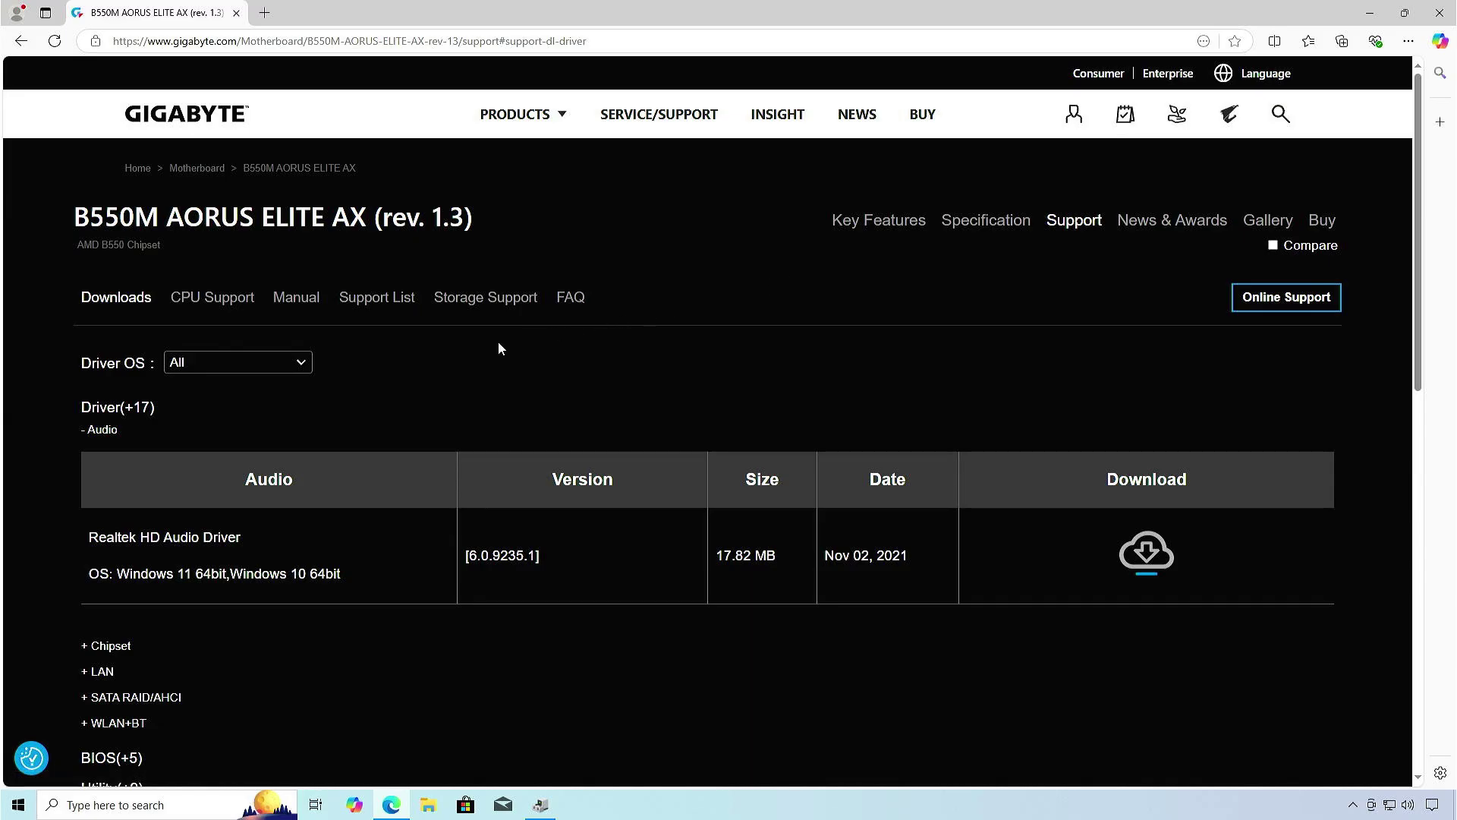
pyautogui.click(269, 364)
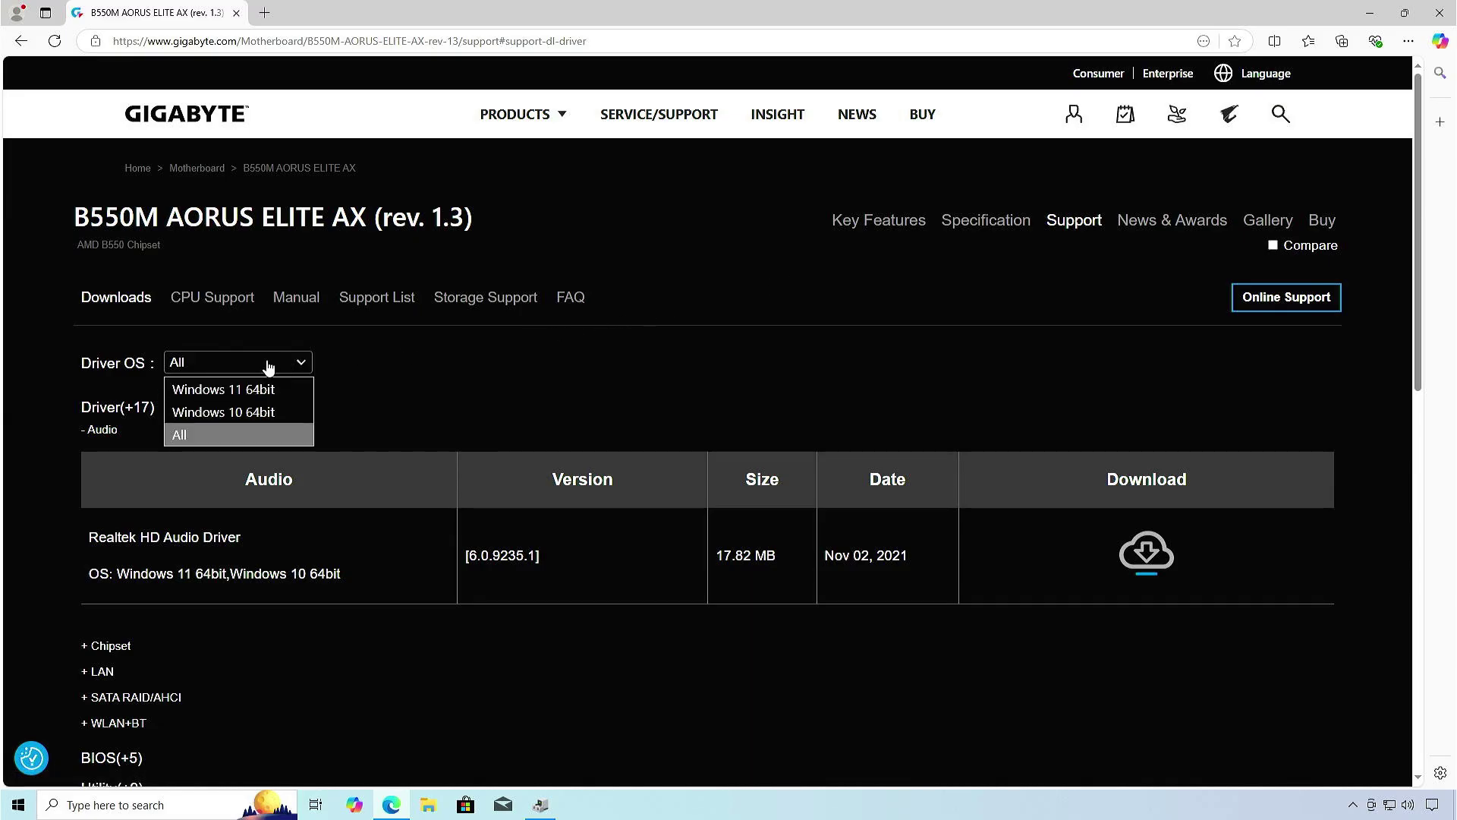
pyautogui.click(287, 413)
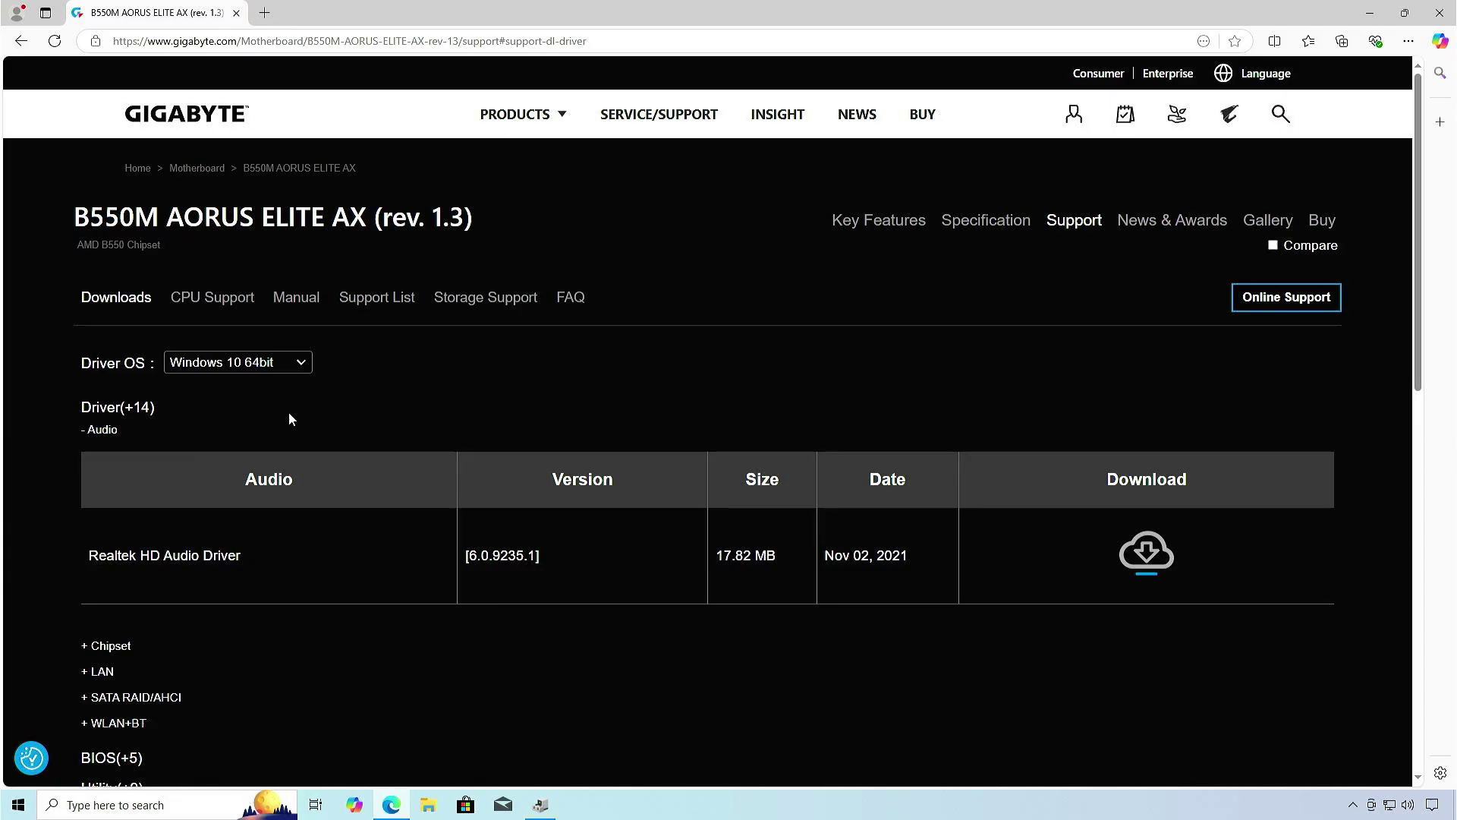
pyautogui.scroll(-3, 288, 411)
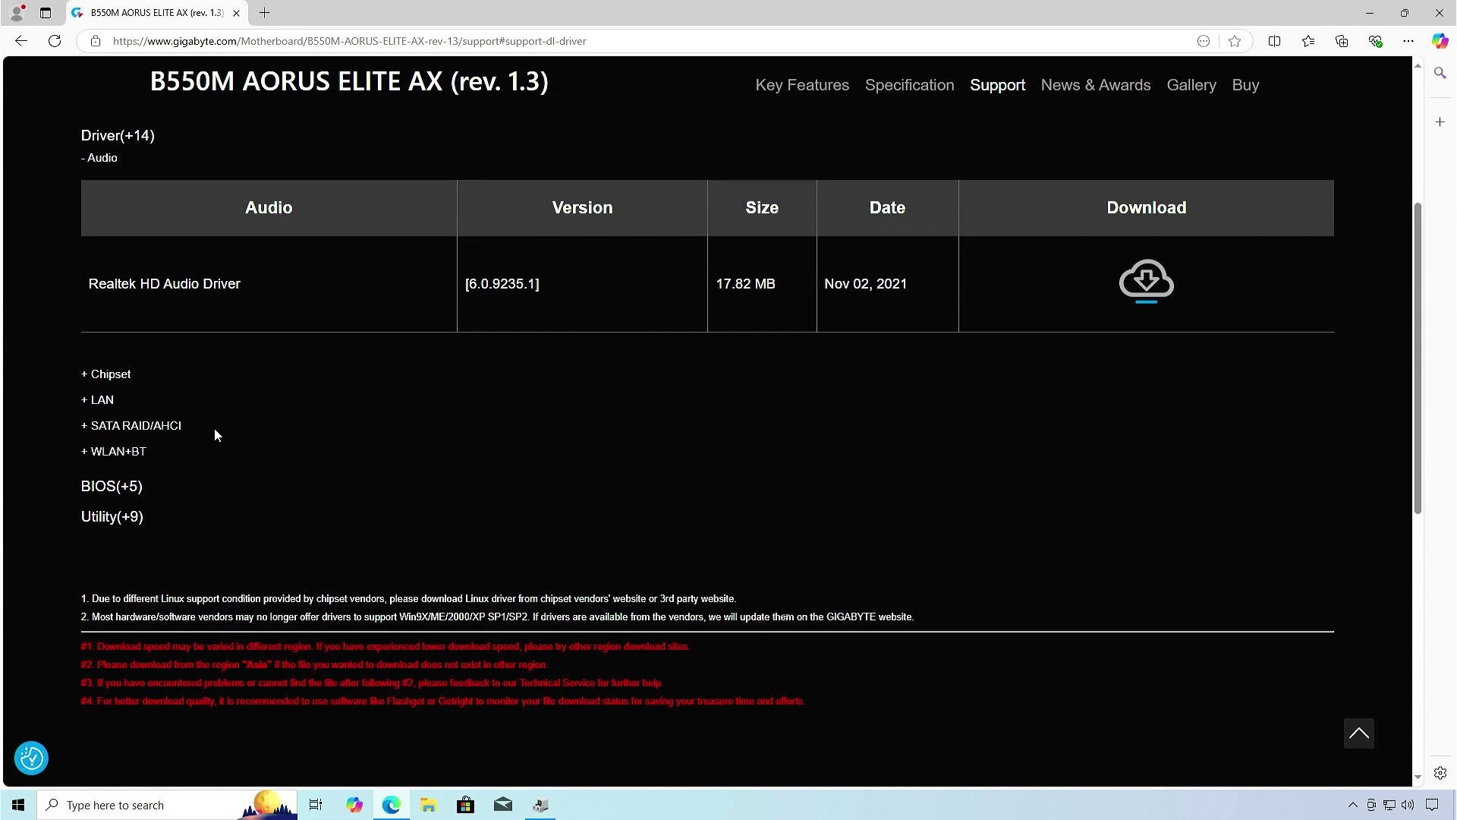
# Download the Realtek 8852 Bluetooth and WIFI drivers from WLAN+BT, then open the Downloads folder
pyautogui.click(118, 451)
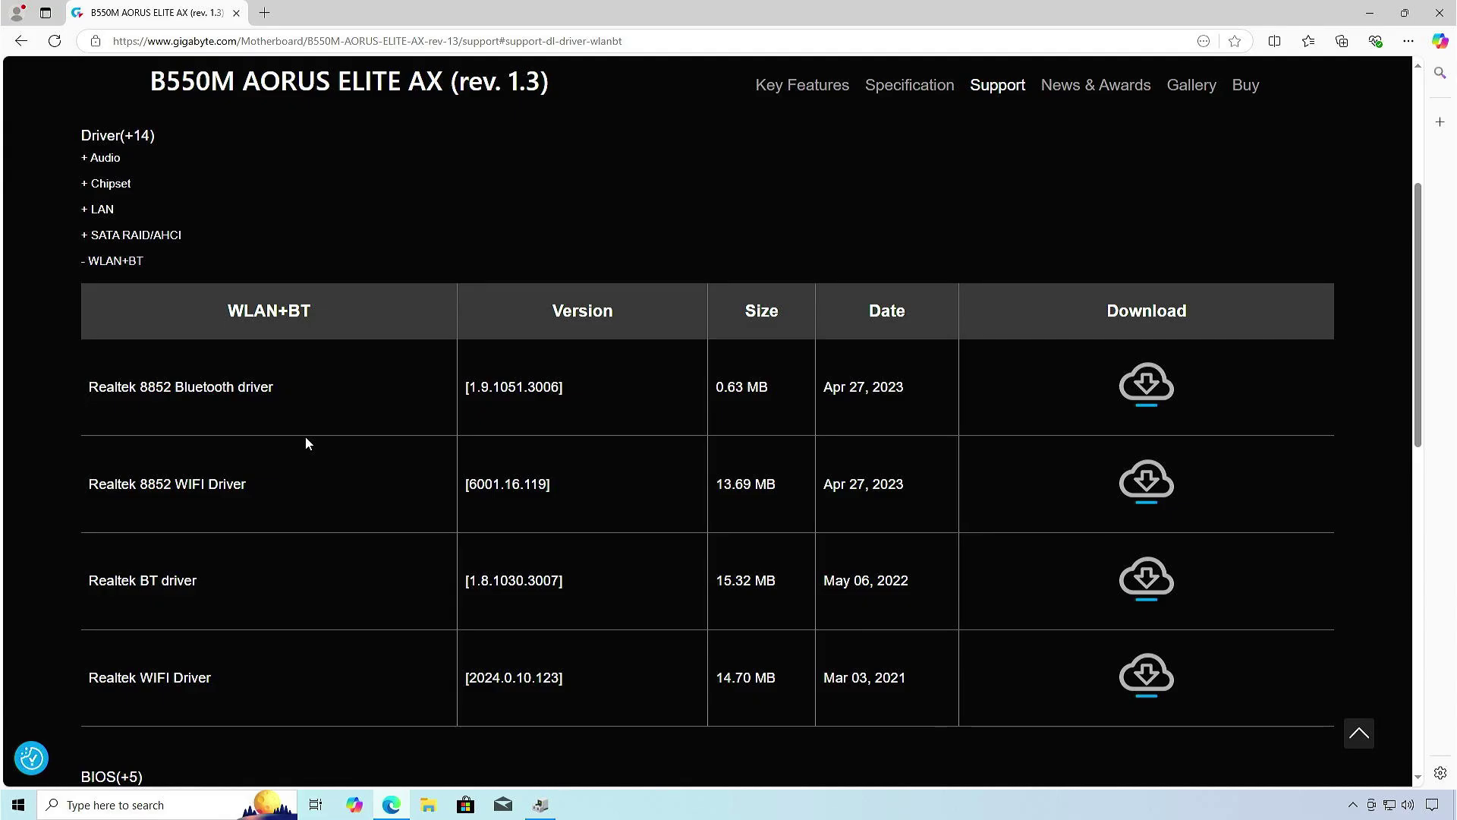
pyautogui.click(1142, 390)
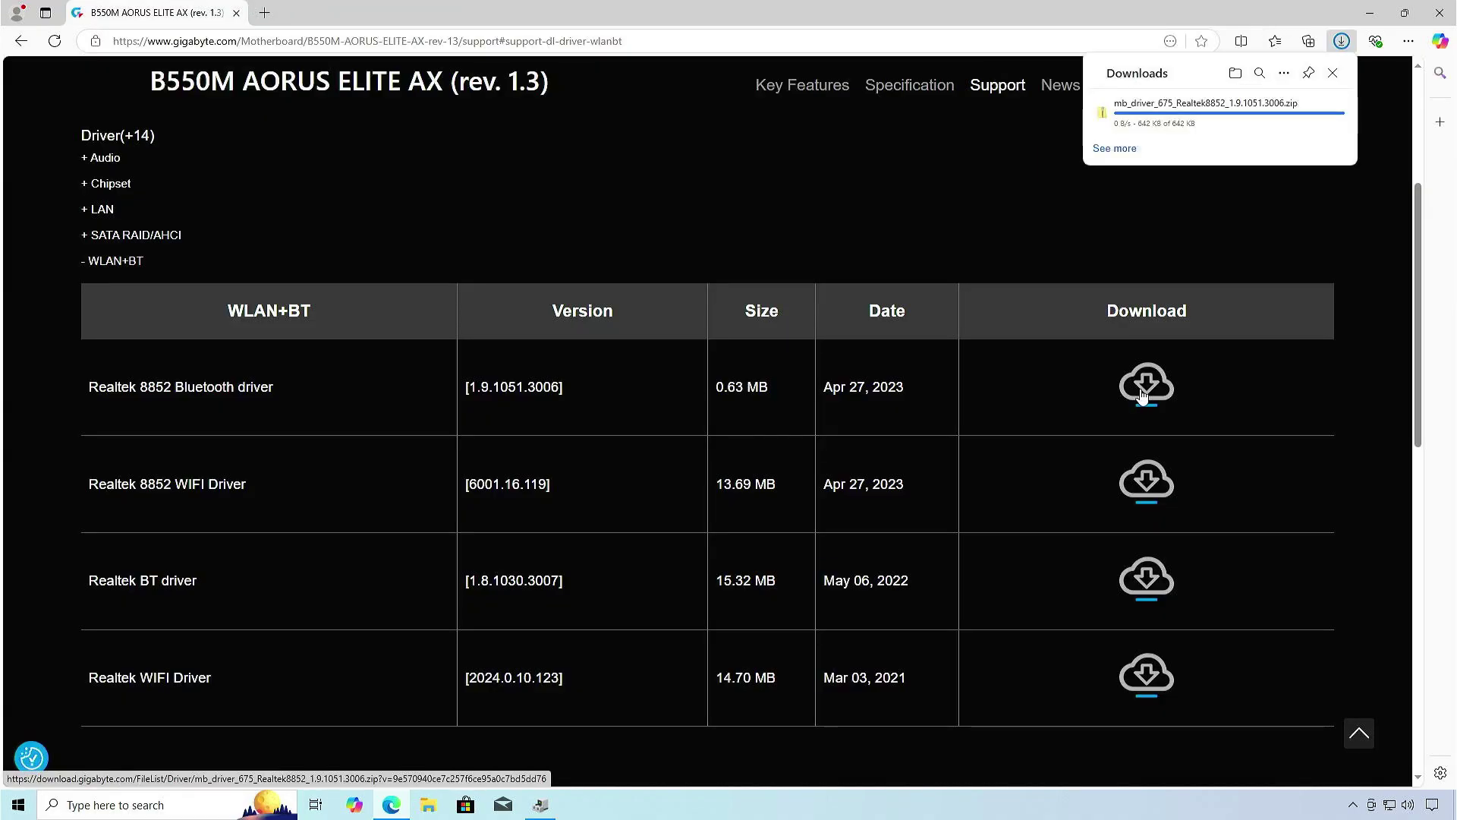
pyautogui.click(1144, 483)
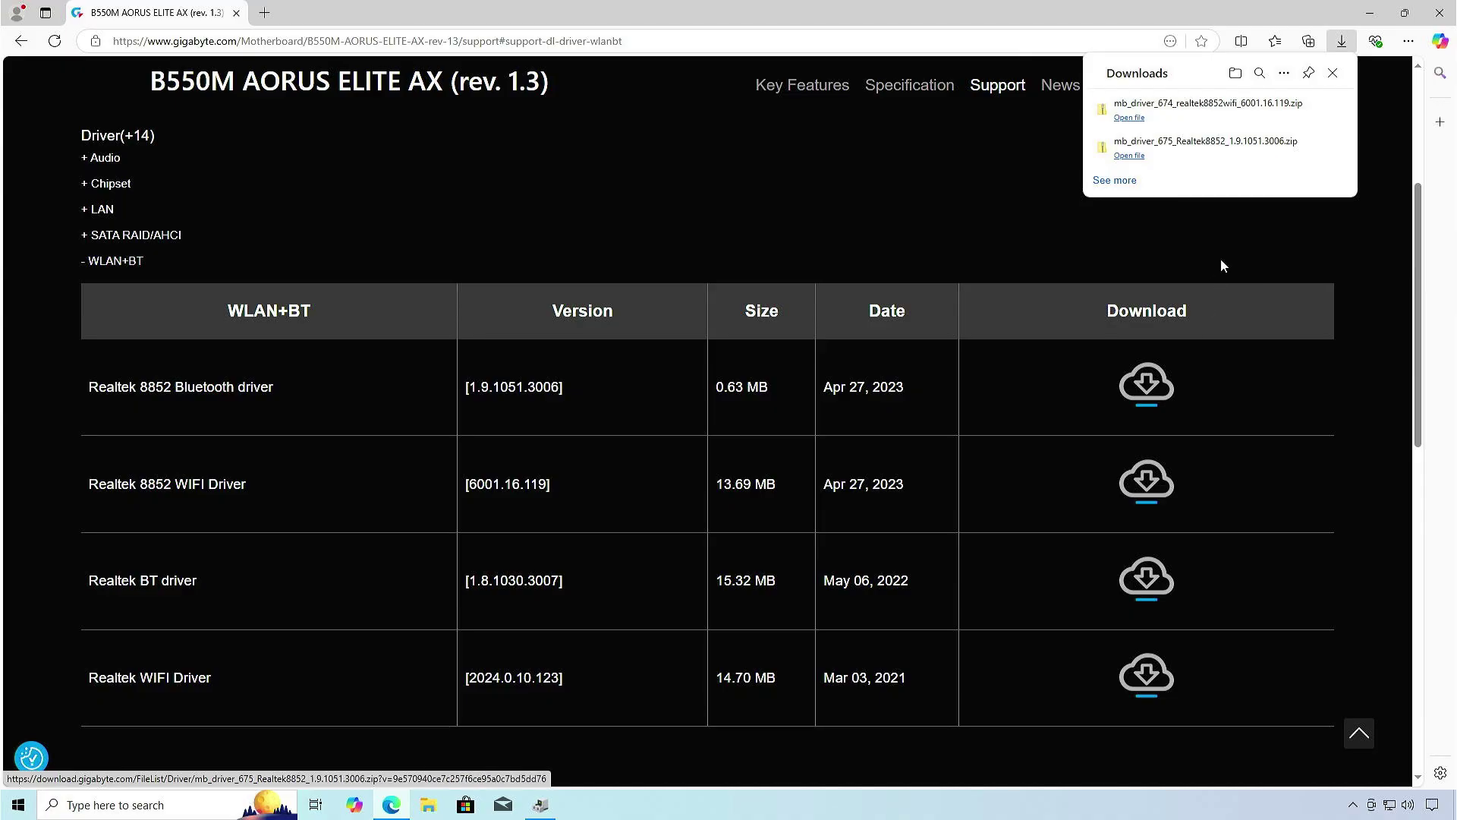
pyautogui.click(1238, 74)
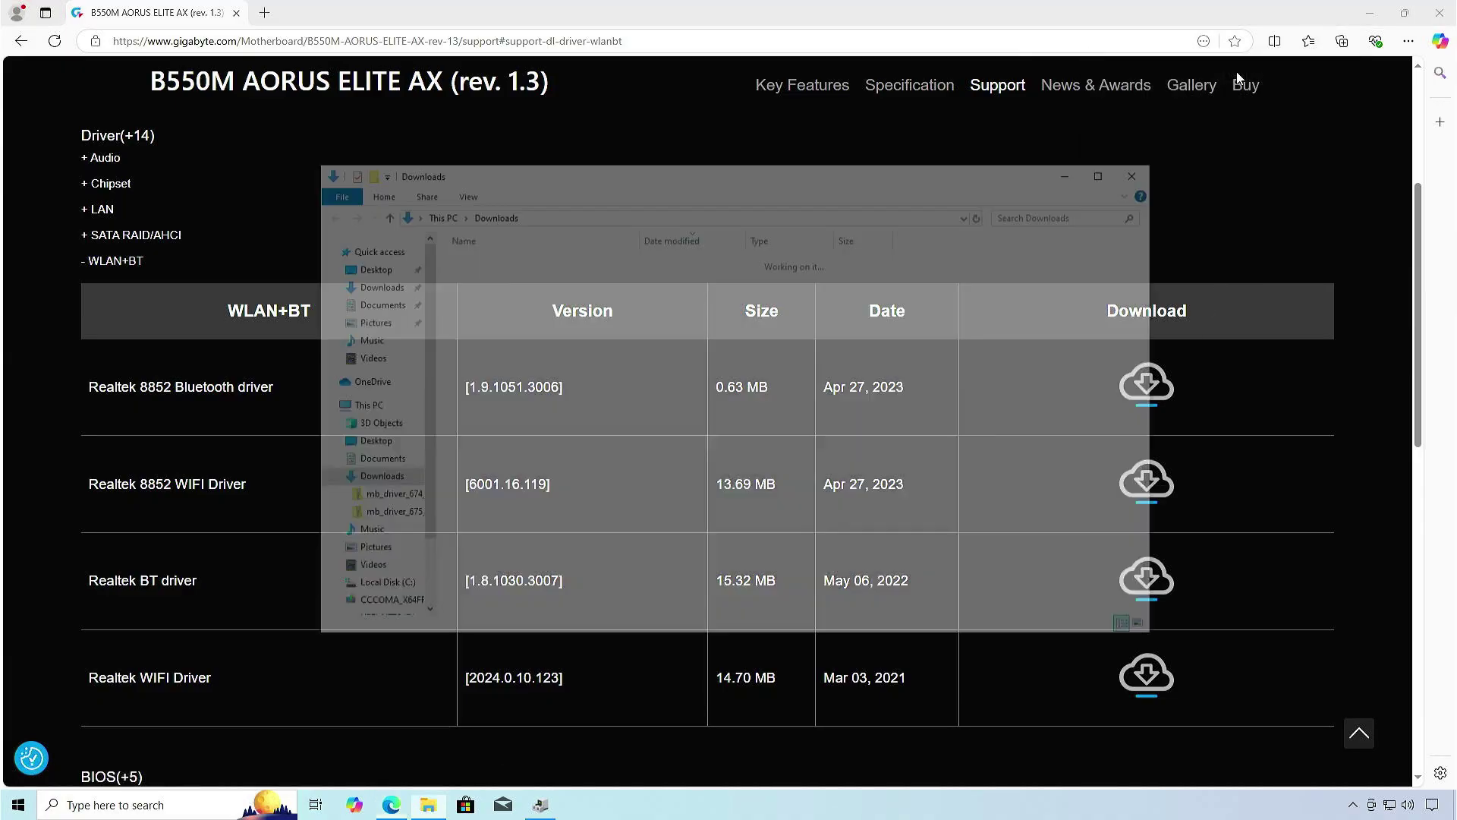
# Extract the Realtek 8852 WiFi driver zip, run its SETUP program, and close that folder
pyautogui.click(1370, 12)
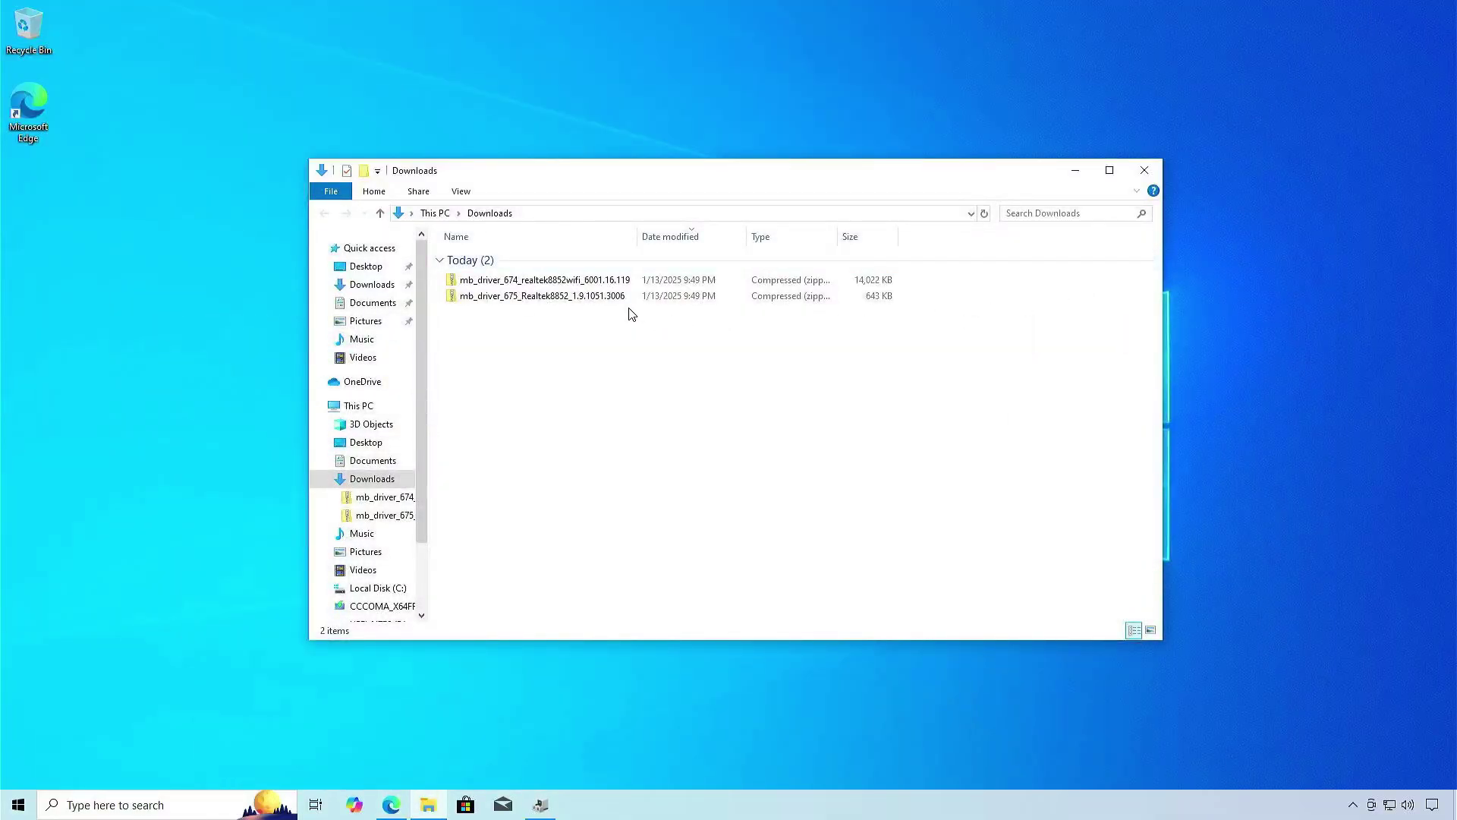
pyautogui.rightClick(609, 287)
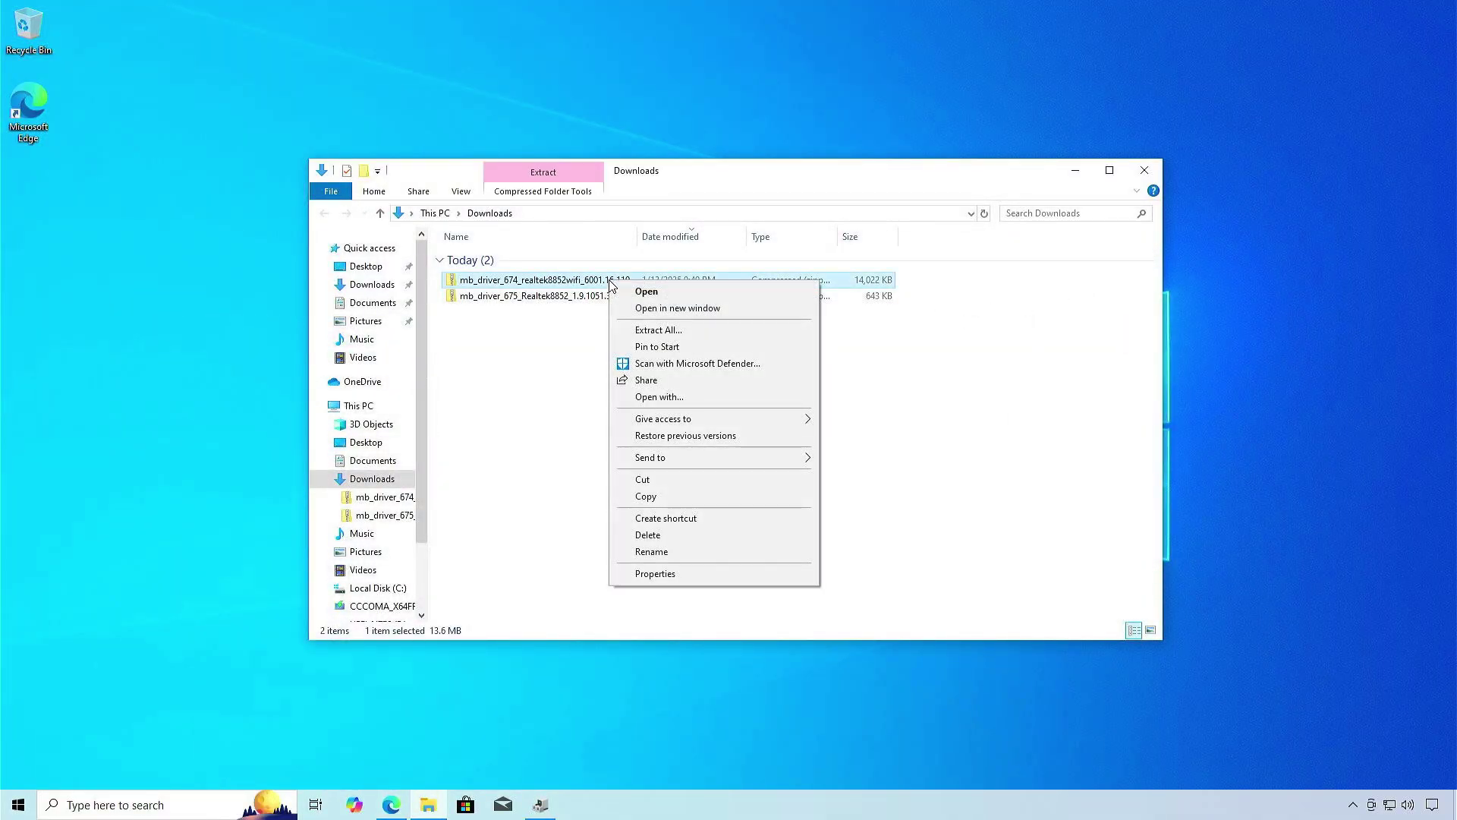
pyautogui.click(686, 333)
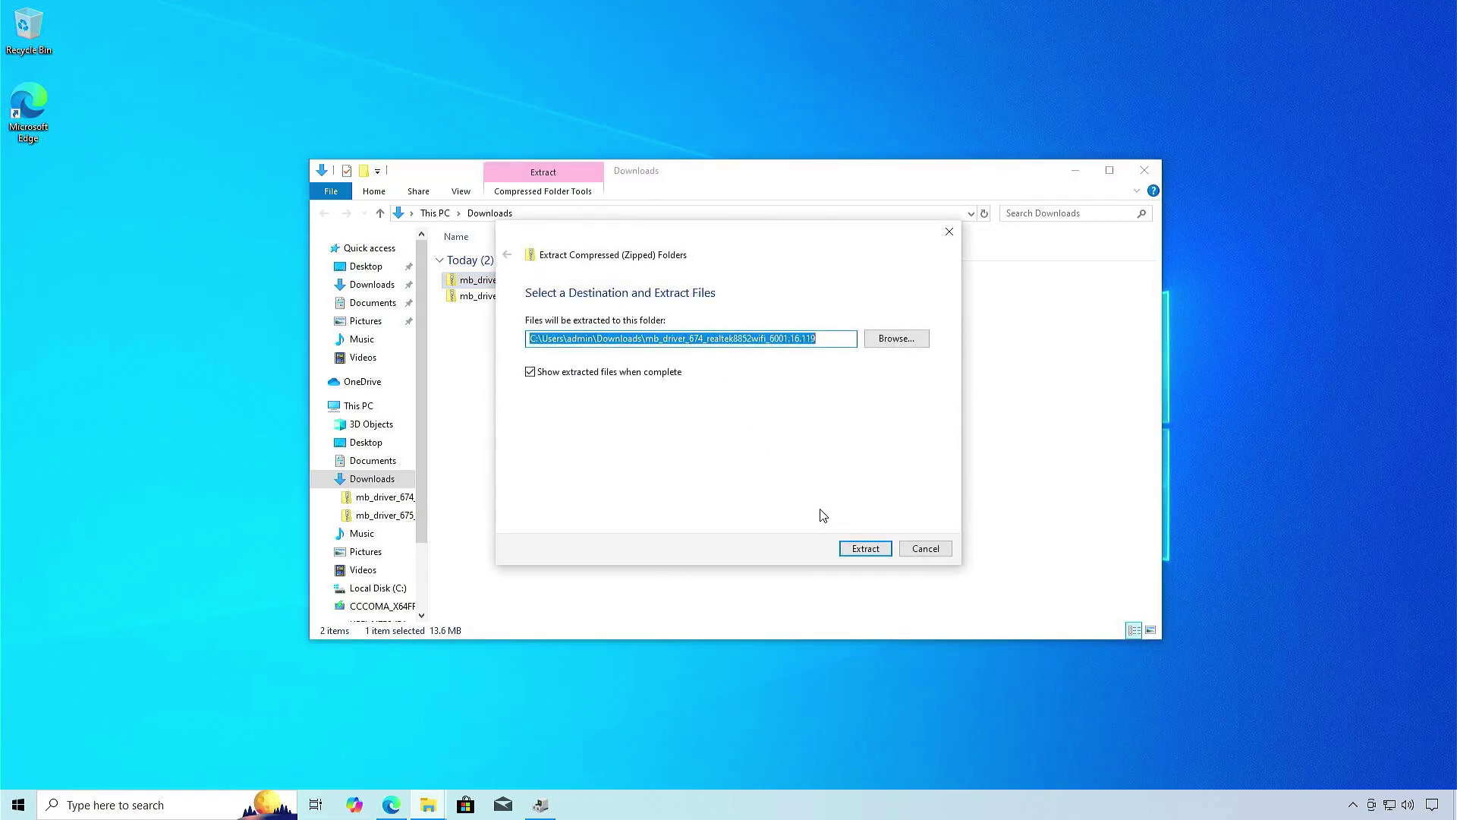
pyautogui.click(864, 550)
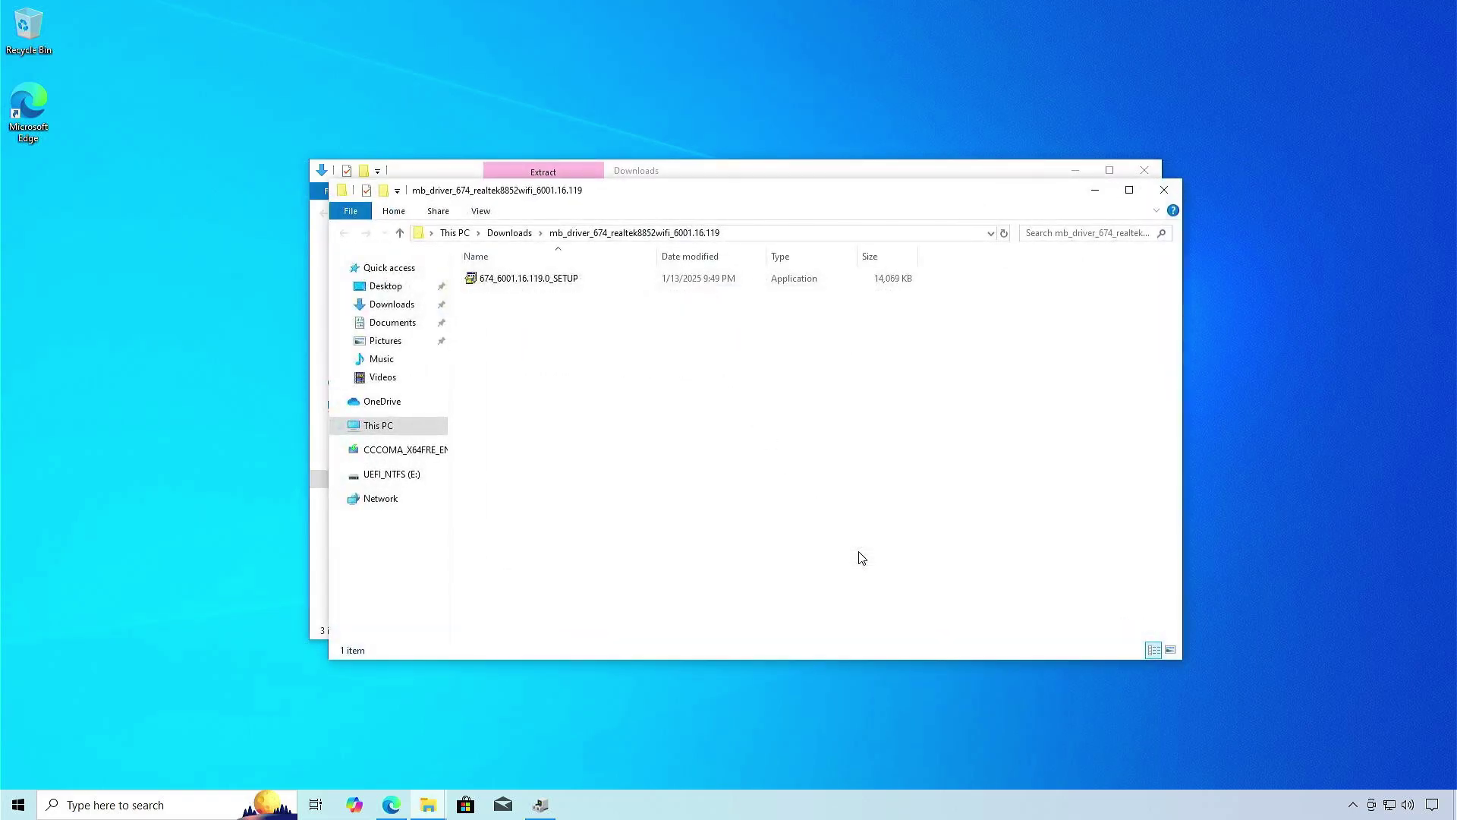
pyautogui.doubleClick(598, 280)
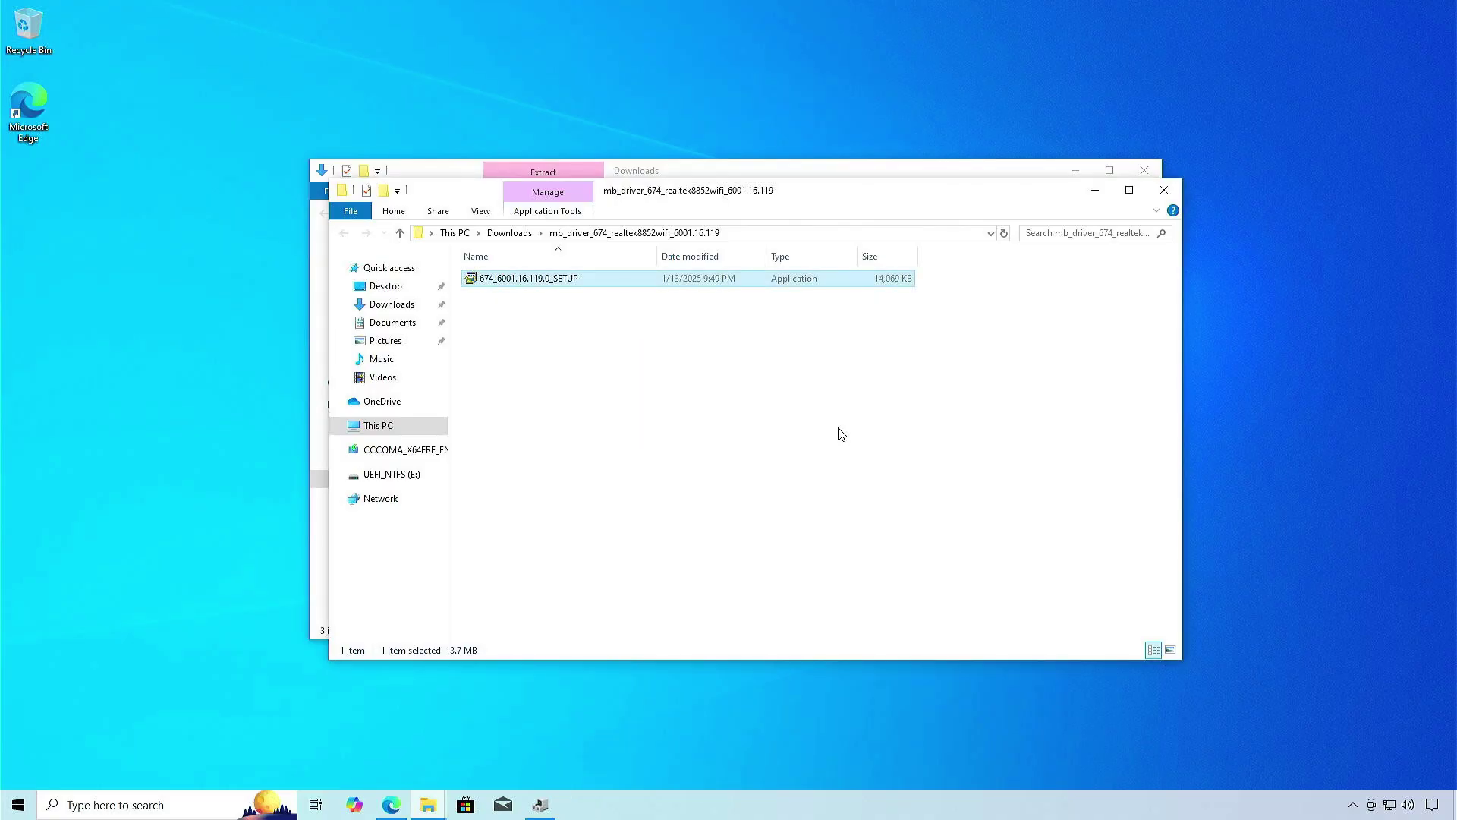
pyautogui.click(1165, 190)
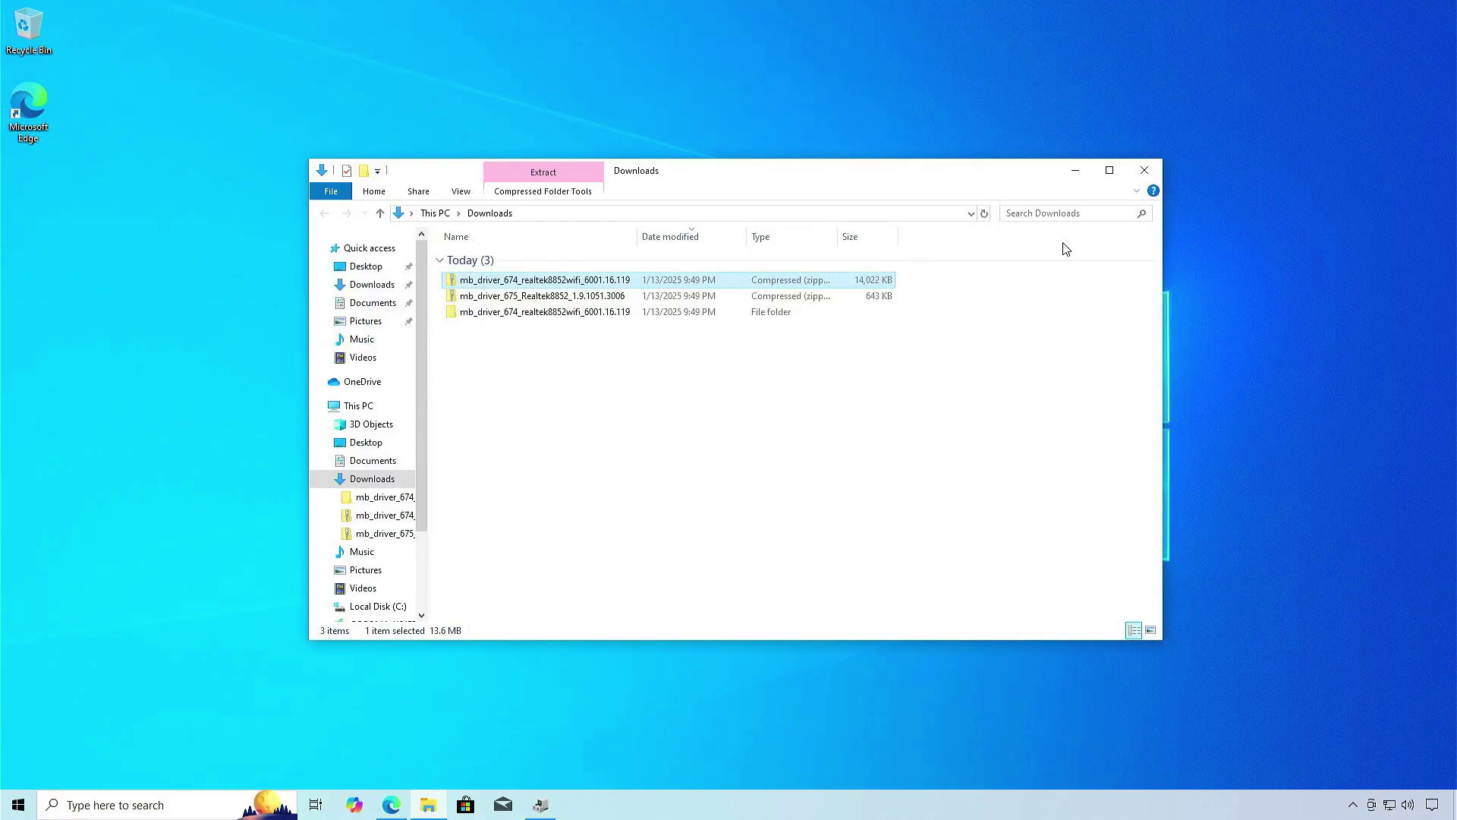
# Extract the Realtek8852 Bluetooth driver zip and select its DCHSETUP file
pyautogui.rightClick(606, 298)
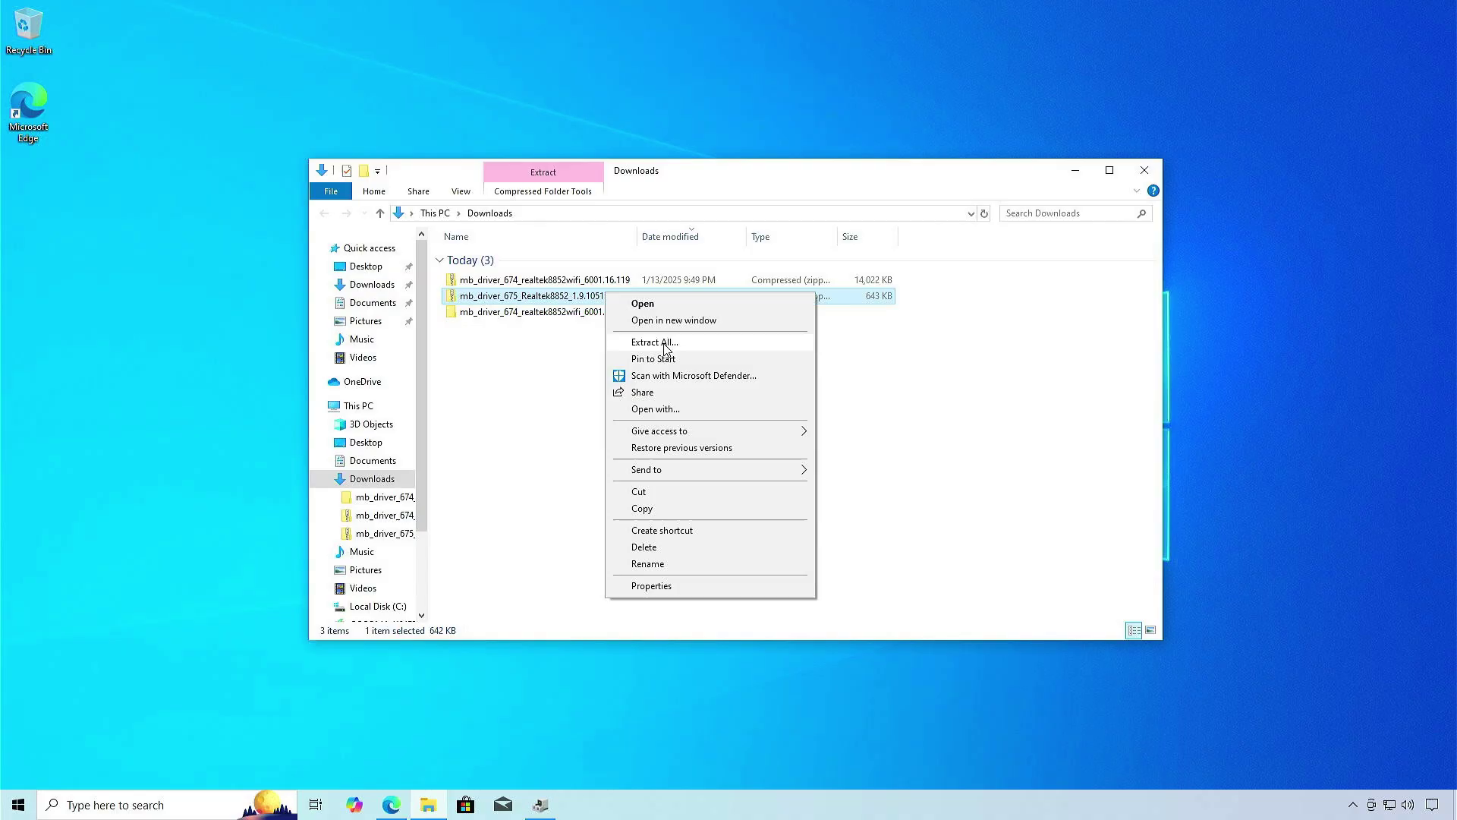
pyautogui.click(666, 344)
pyautogui.click(868, 549)
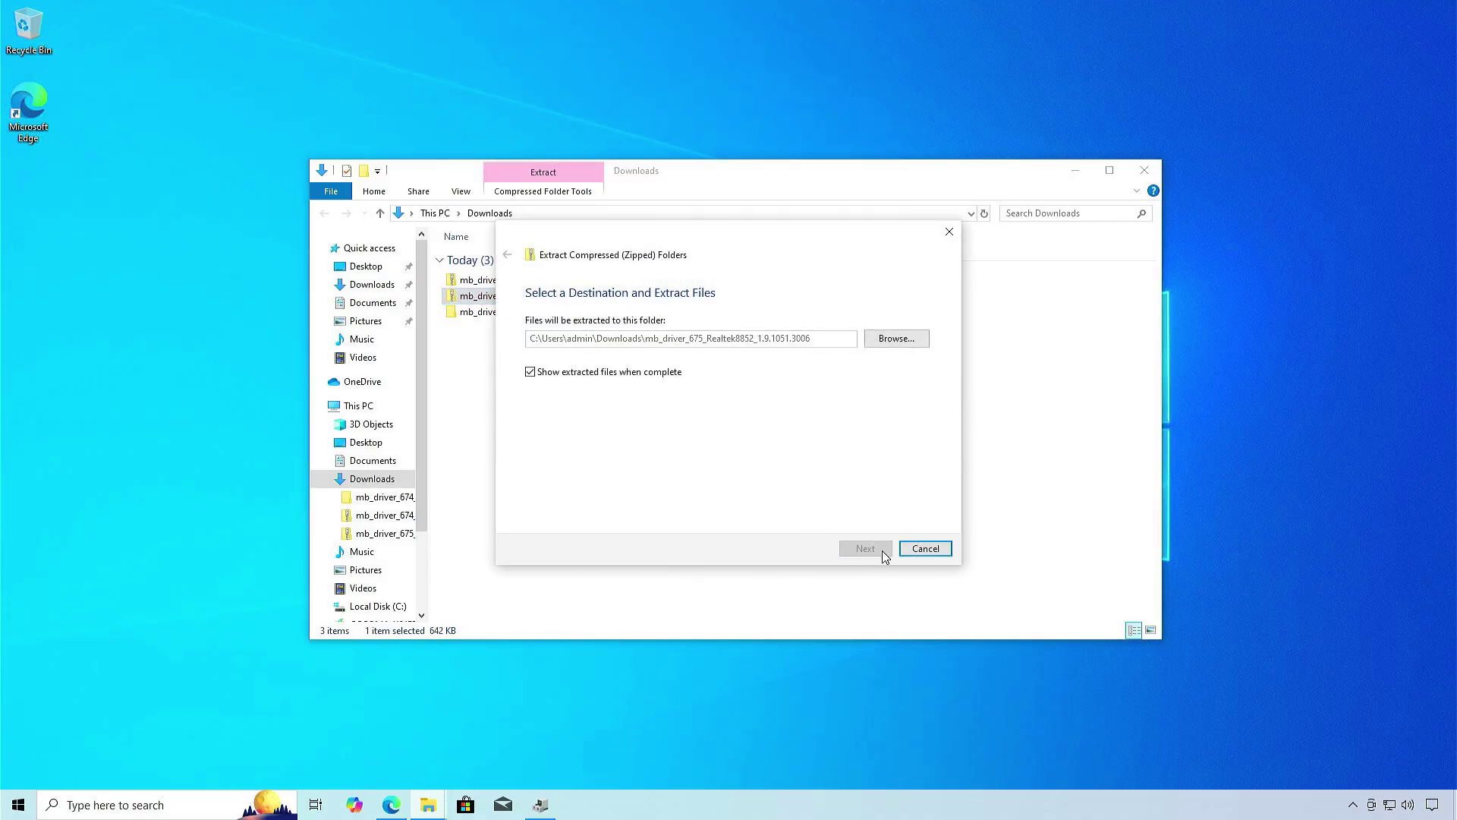
pyautogui.click(668, 301)
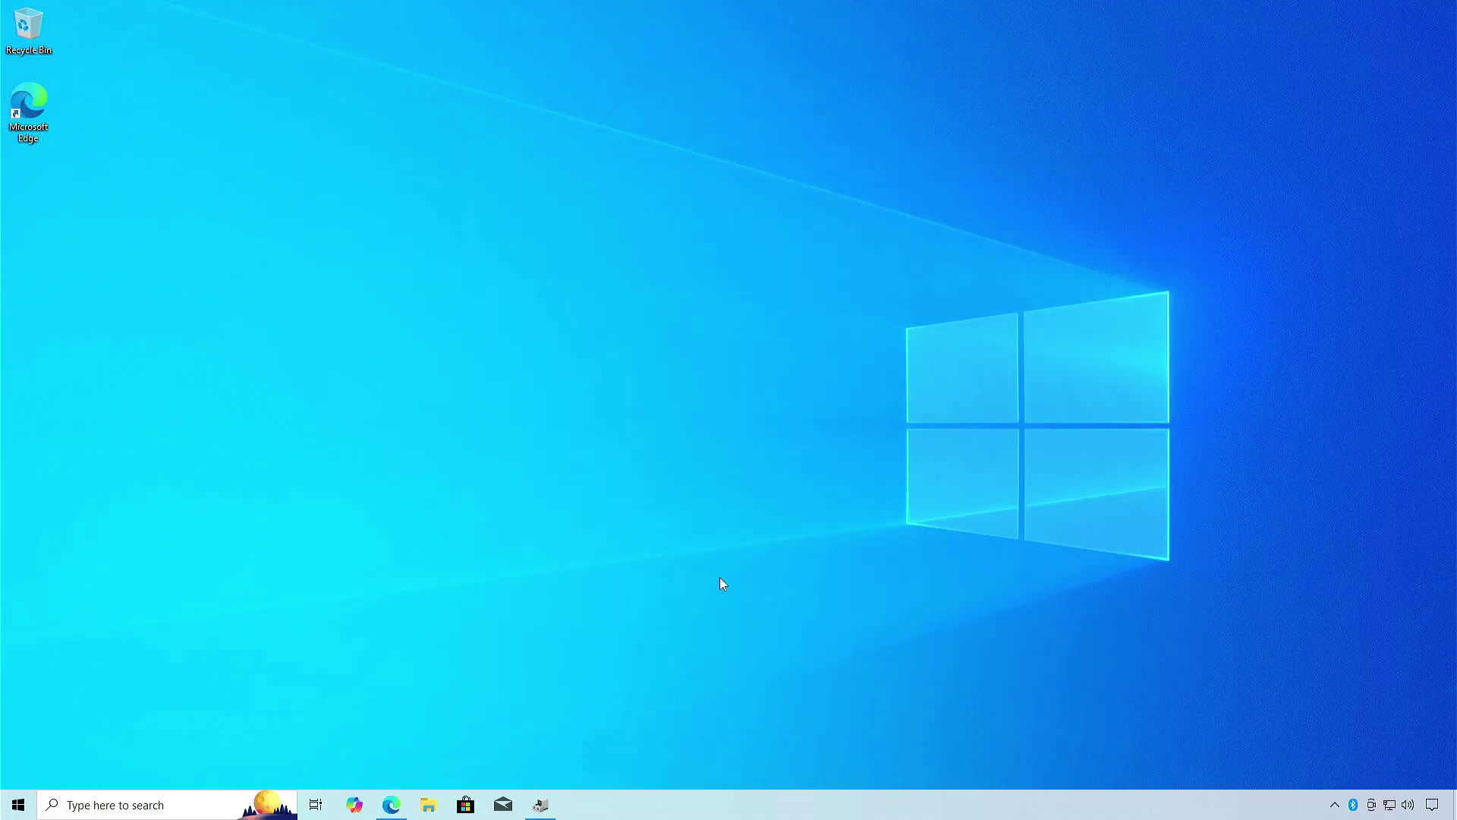
# Confirm the Realtek 8852CE WiFi 6E NIC in Device Manager and view available Wi-Fi networks
pyautogui.click(545, 806)
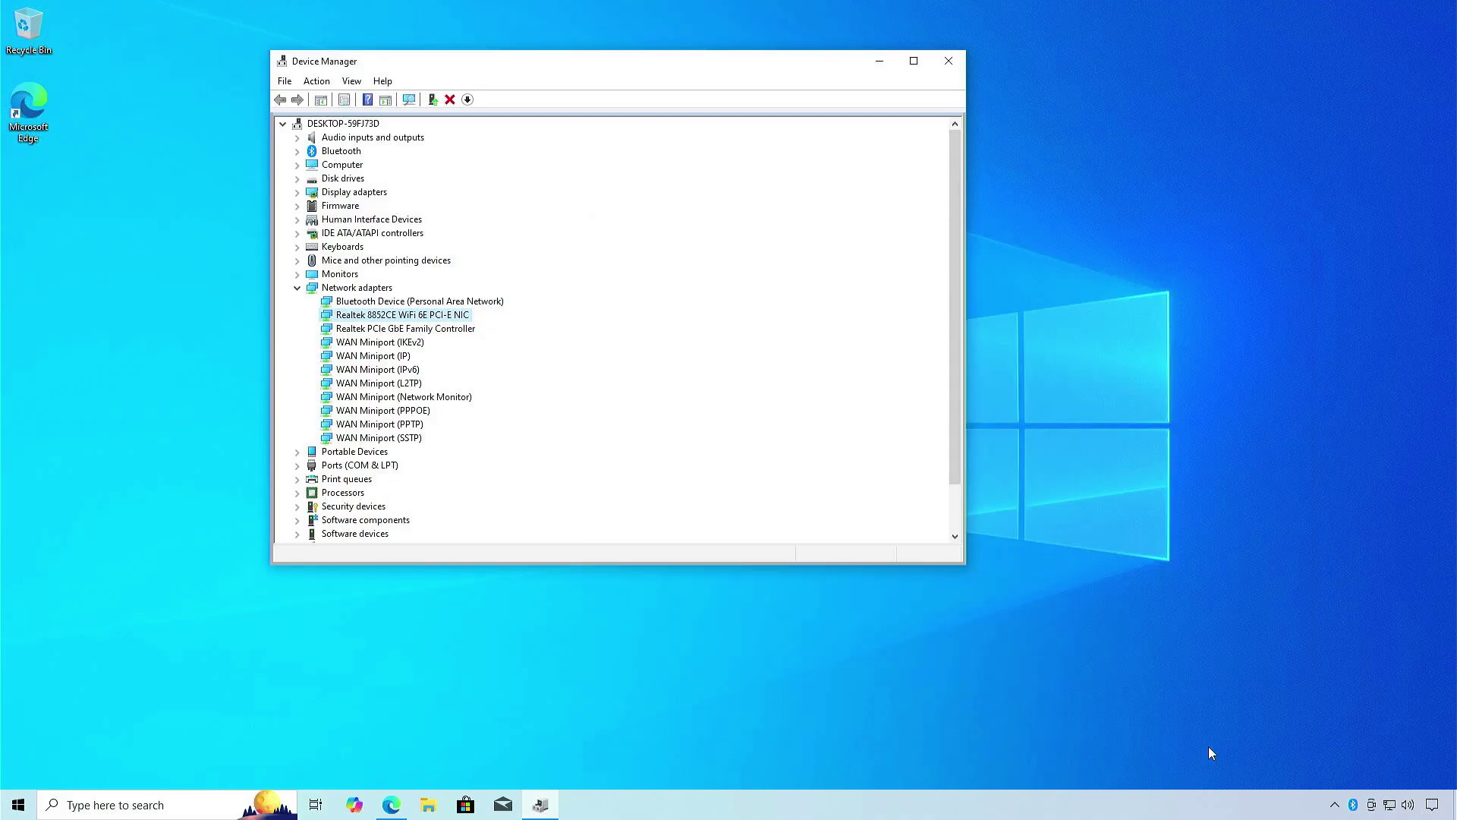
pyautogui.click(1389, 805)
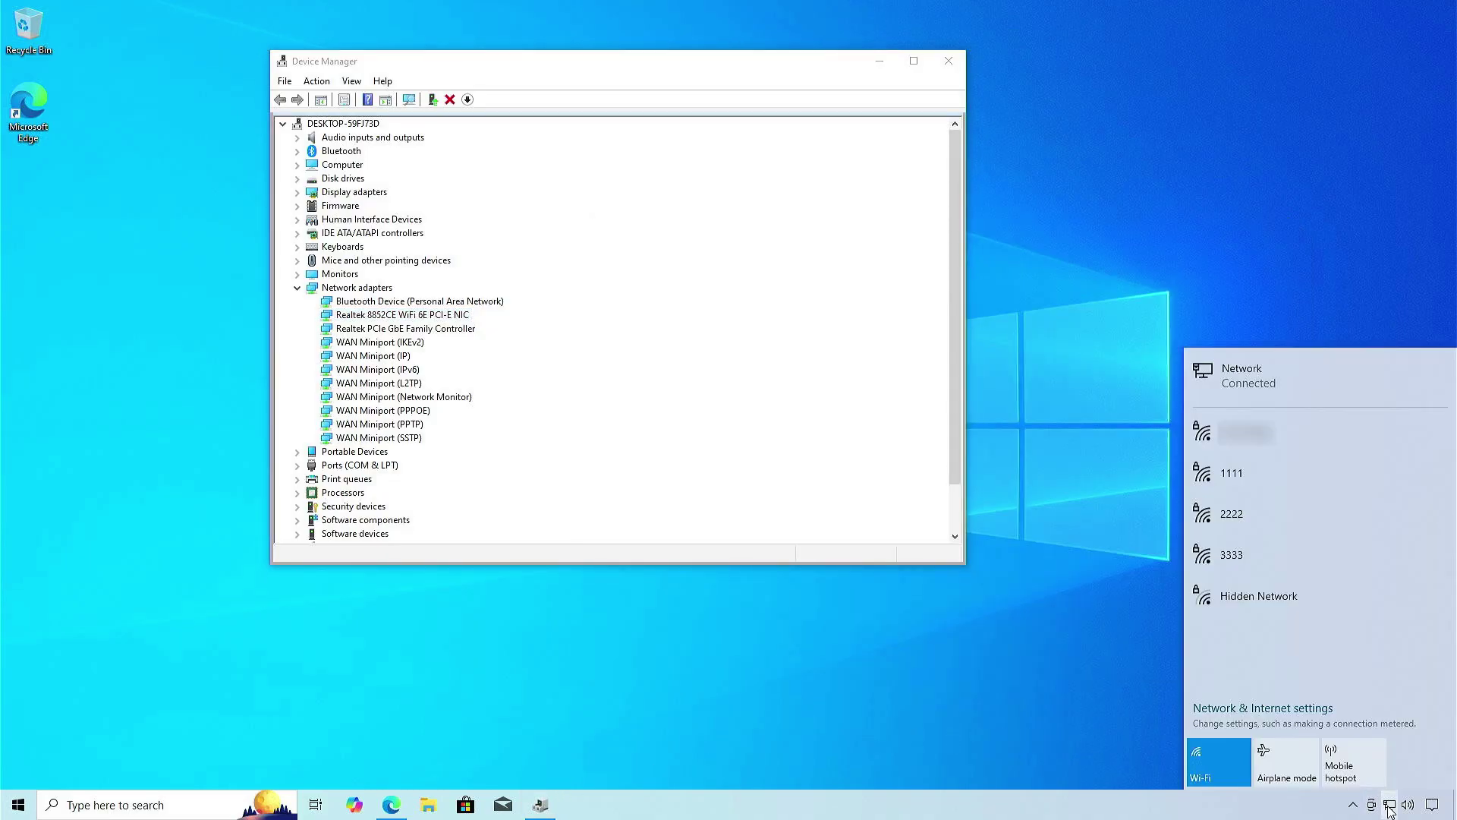